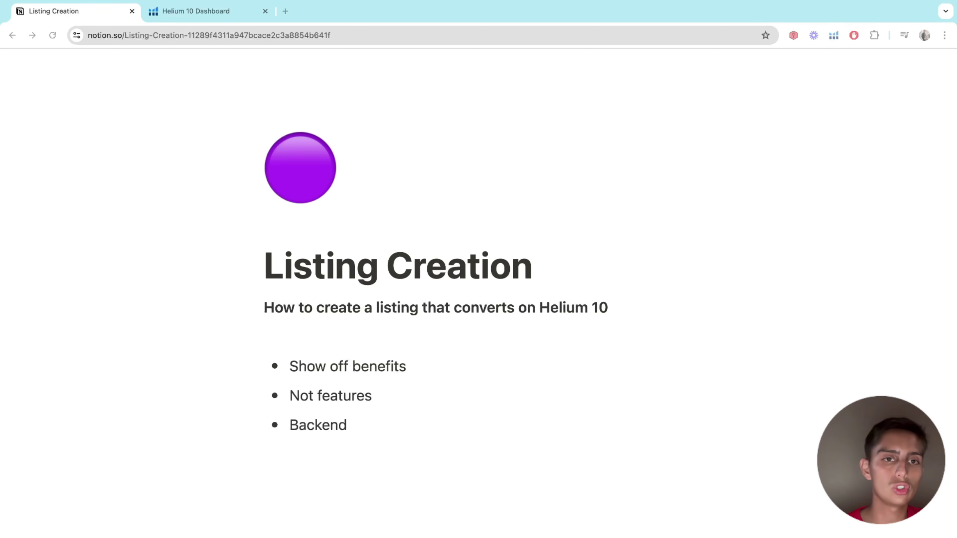
Open Amazon Seller Central in a new browser tab beside the notes and go to the Add Products page
click(285, 11)
click(101, 57)
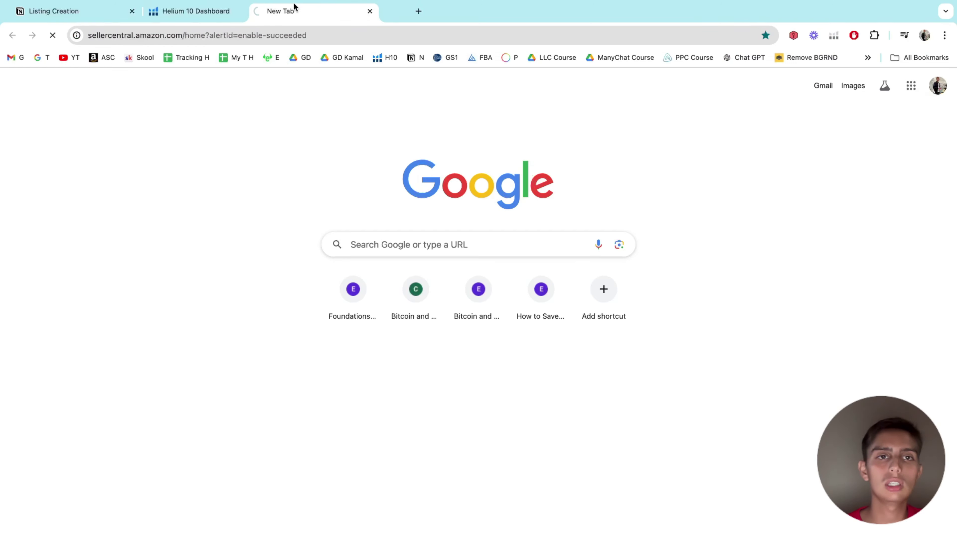
drag(295, 8, 220, 7)
click(13, 61)
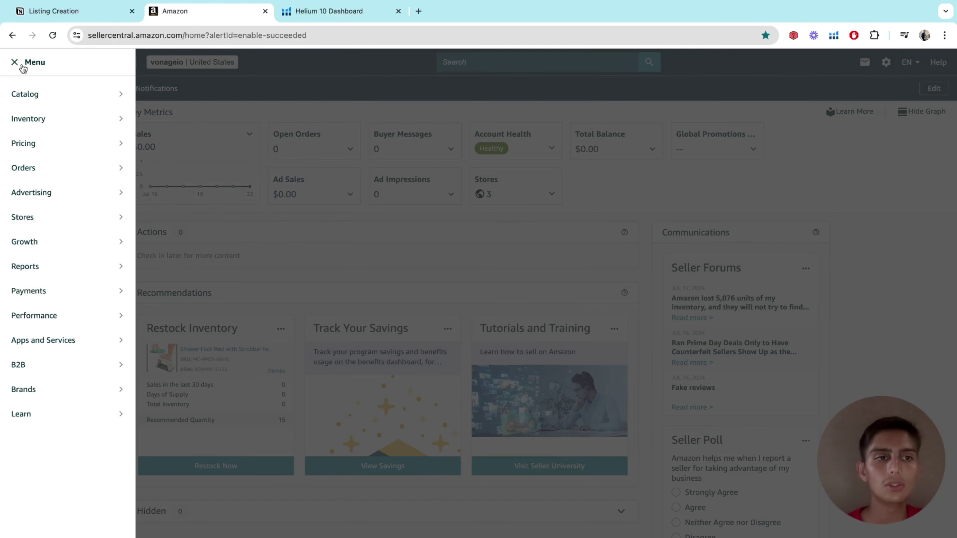
click(64, 124)
mouse_move(64, 94)
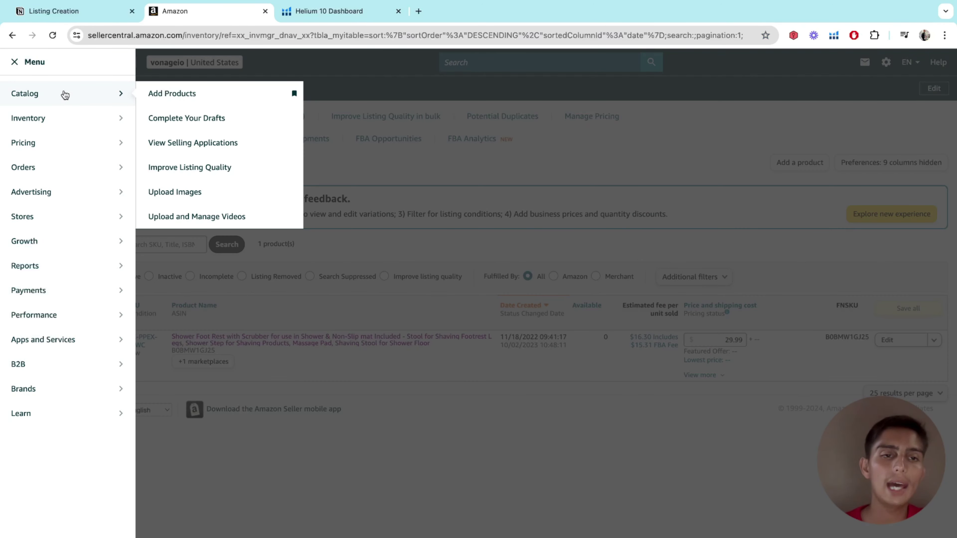
click(164, 94)
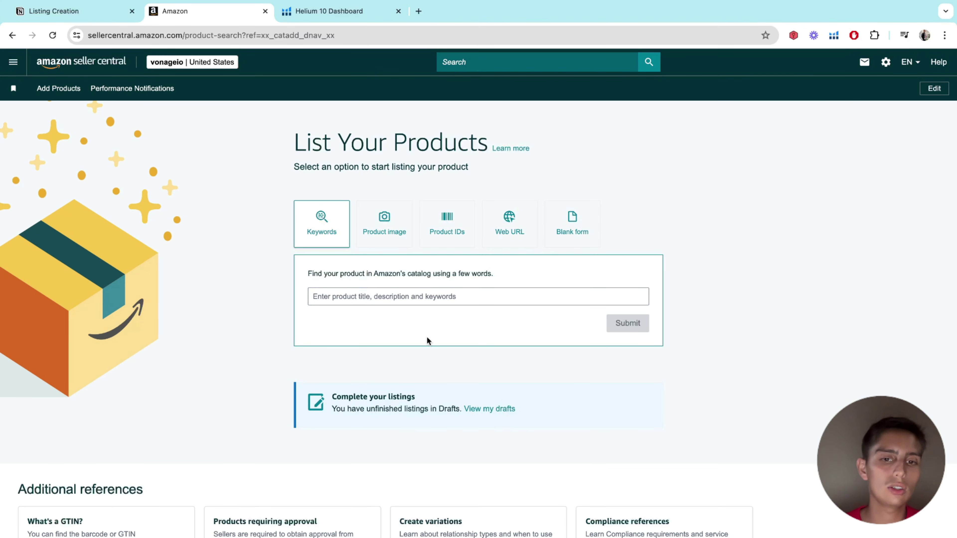
scroll(427, 339, down, 2)
scroll(427, 339, up, 2)
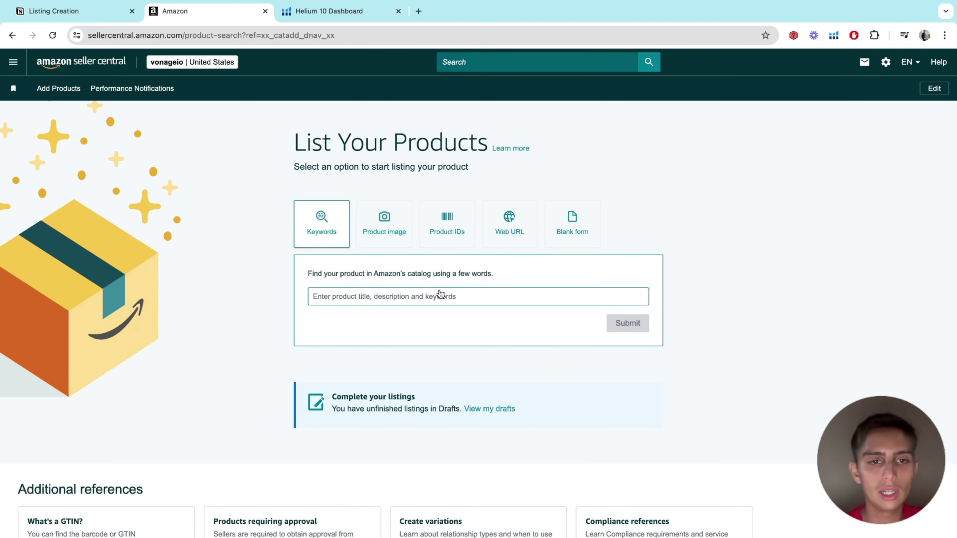
Copy the words "Shower Foot Rest" from the title on the Voios product's Amazon page
click(474, 17)
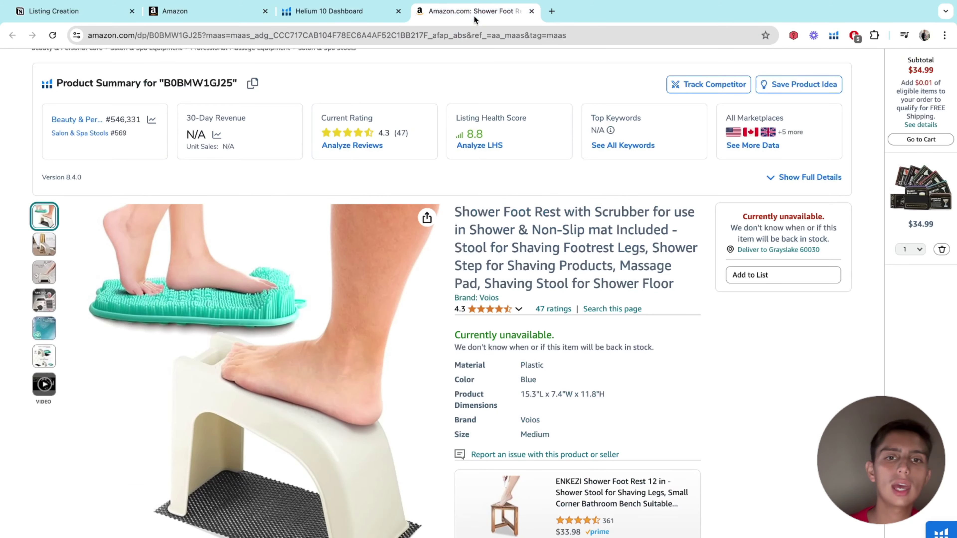
scroll(464, 214, down, 1)
drag(565, 178, 454, 180)
key(super+c)
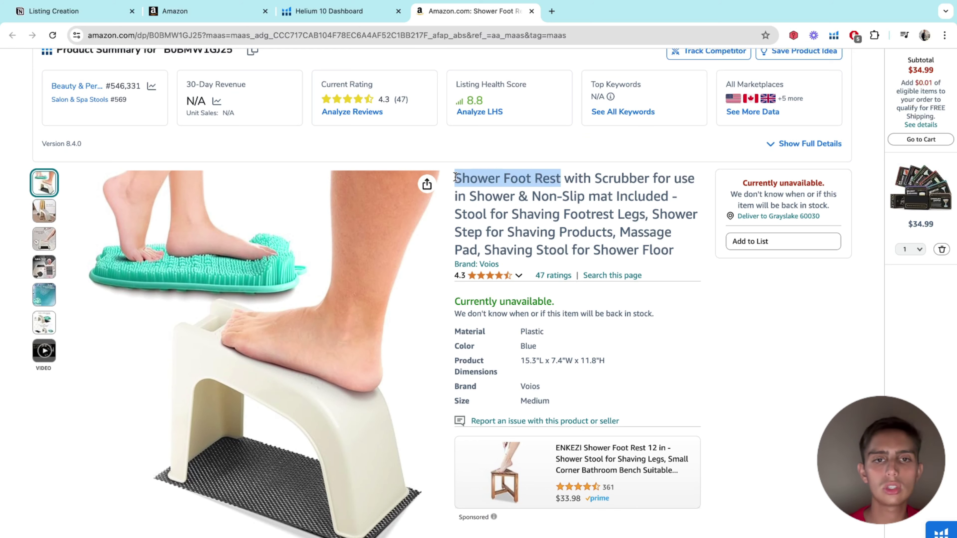
Search Amazon's catalog in Seller Central by keyword for "shower foot rest"
click(177, 14)
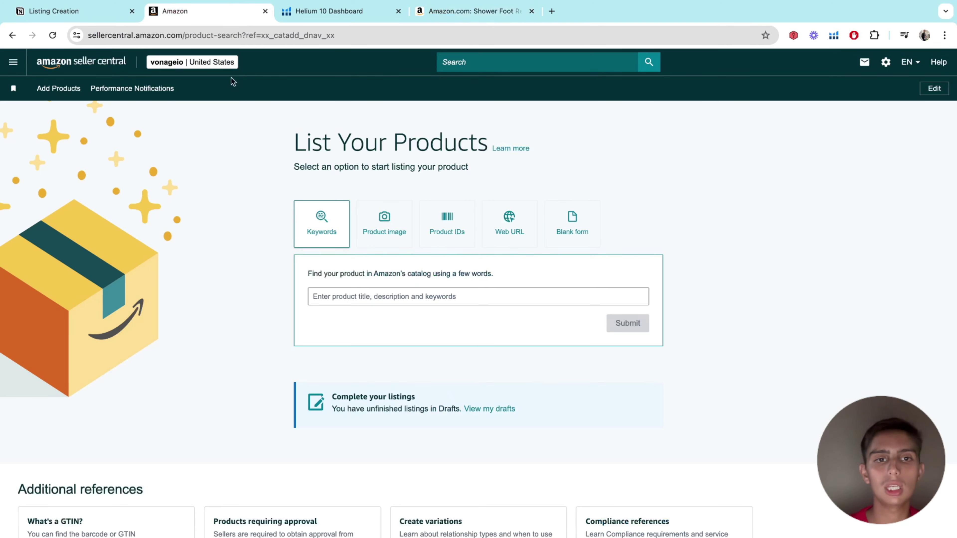
click(360, 296)
key(super+v)
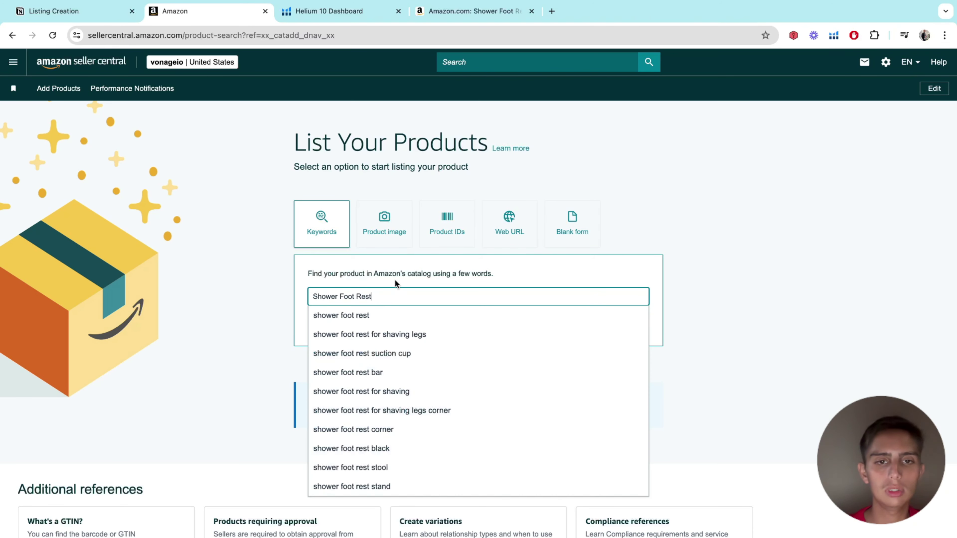
click(342, 314)
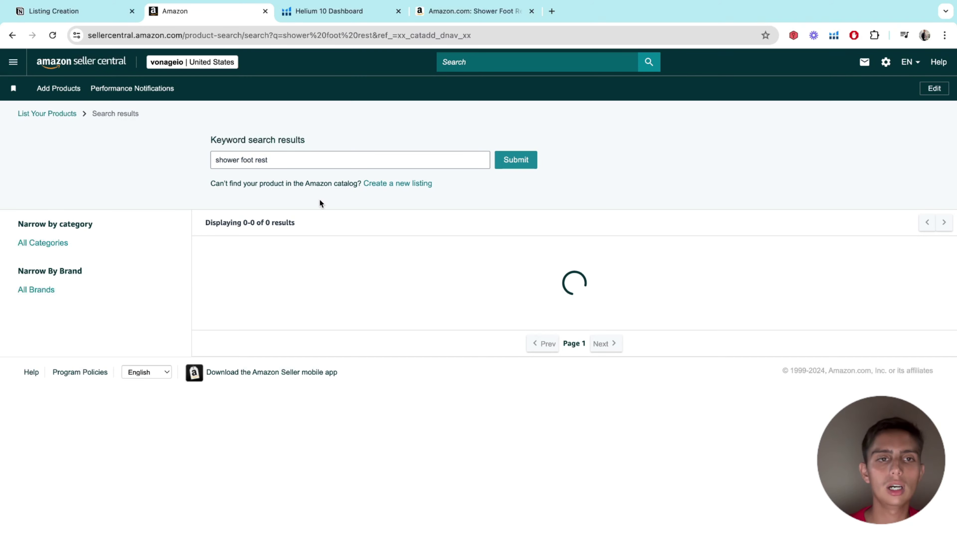
Return to List Your Products and start a new product listing from a blank form
key(super+[)
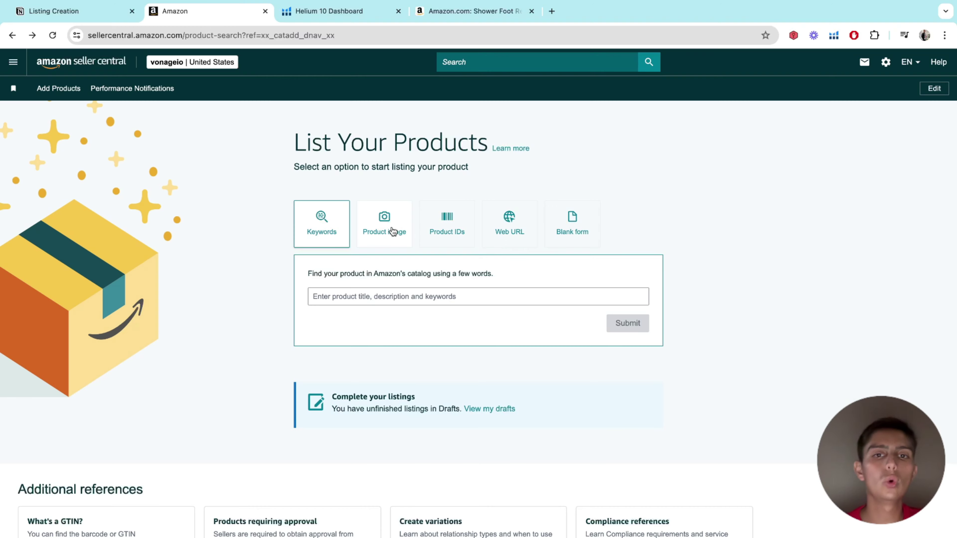
click(571, 225)
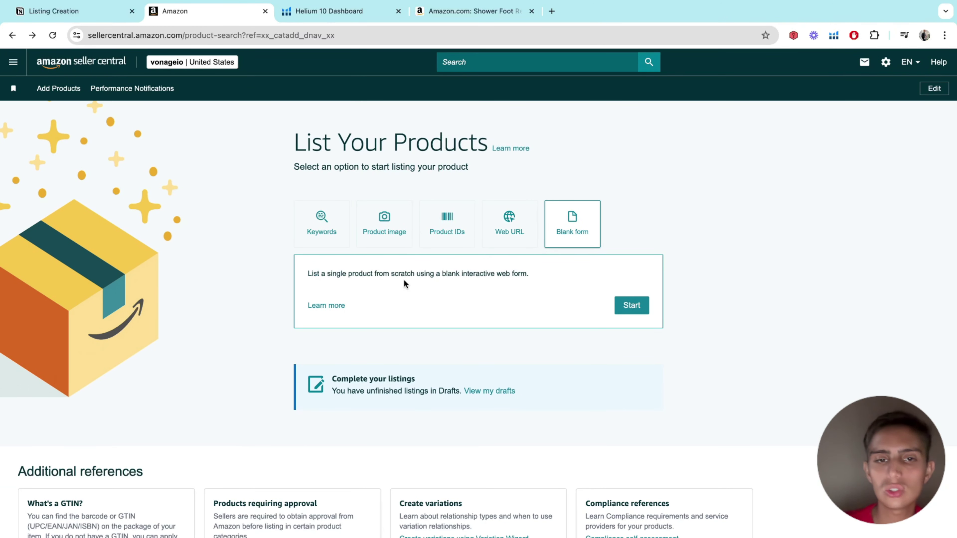
triple_click(404, 280)
click(440, 295)
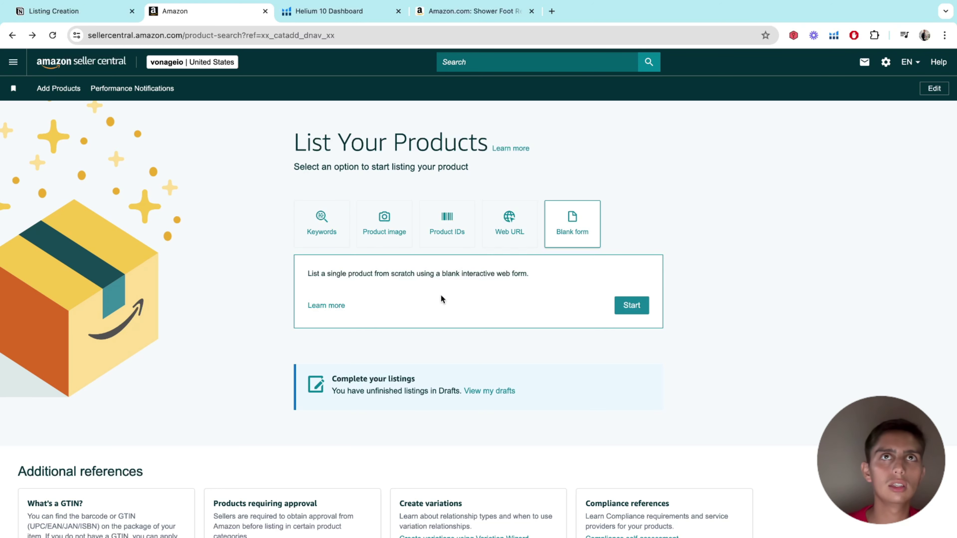
click(629, 310)
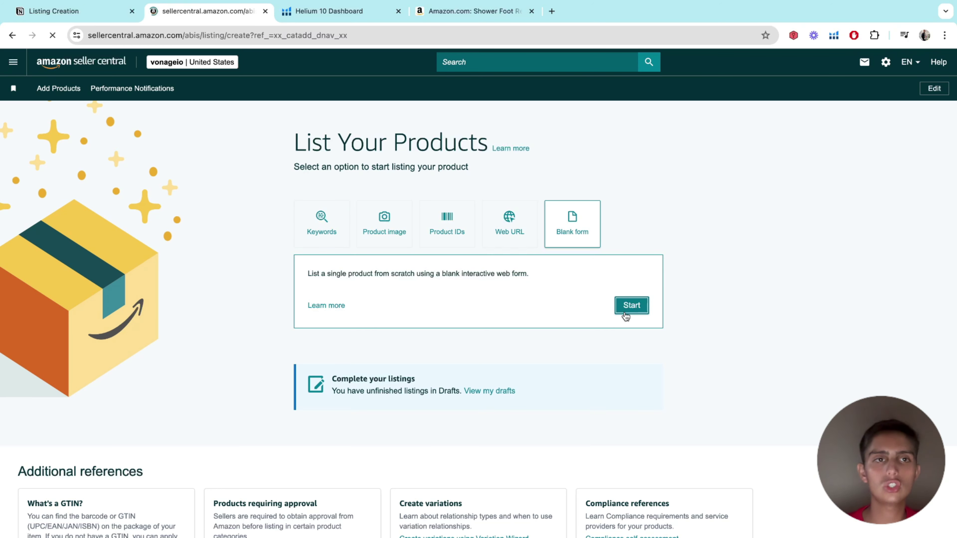
Enter "Shower foot rest" as the new listing's item name, choose Voios as the brand, and go to the External Product ID
click(415, 170)
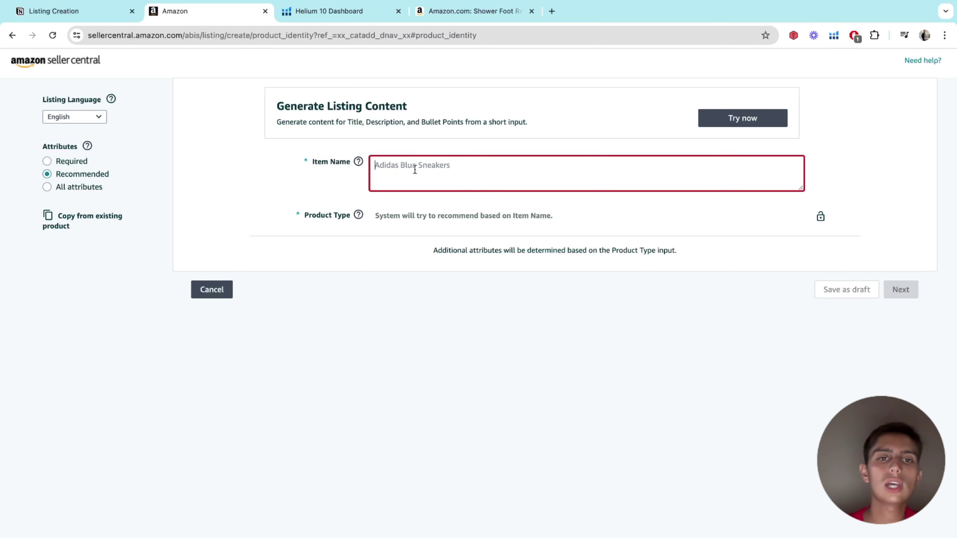
text(Shower foot rest)
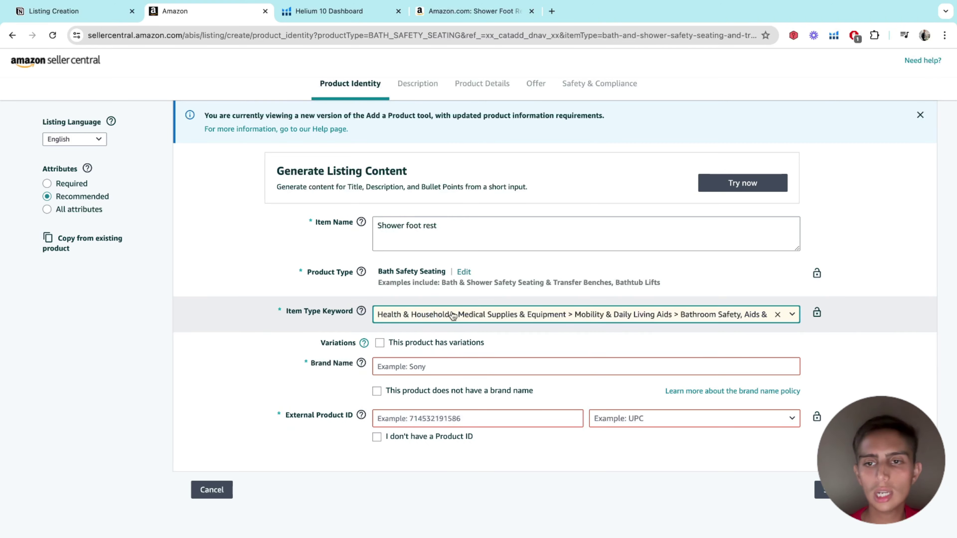
click(432, 367)
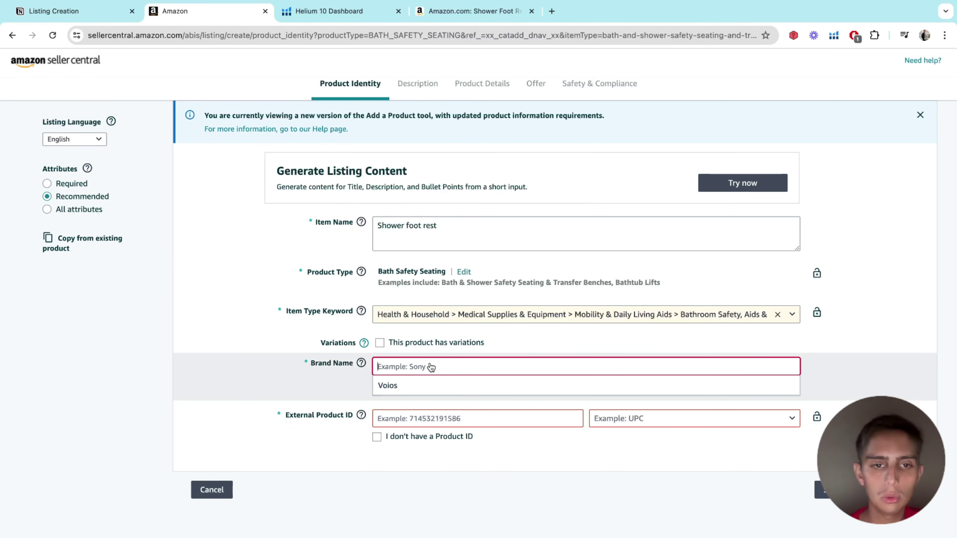
click(409, 385)
scroll(343, 332, down, 1)
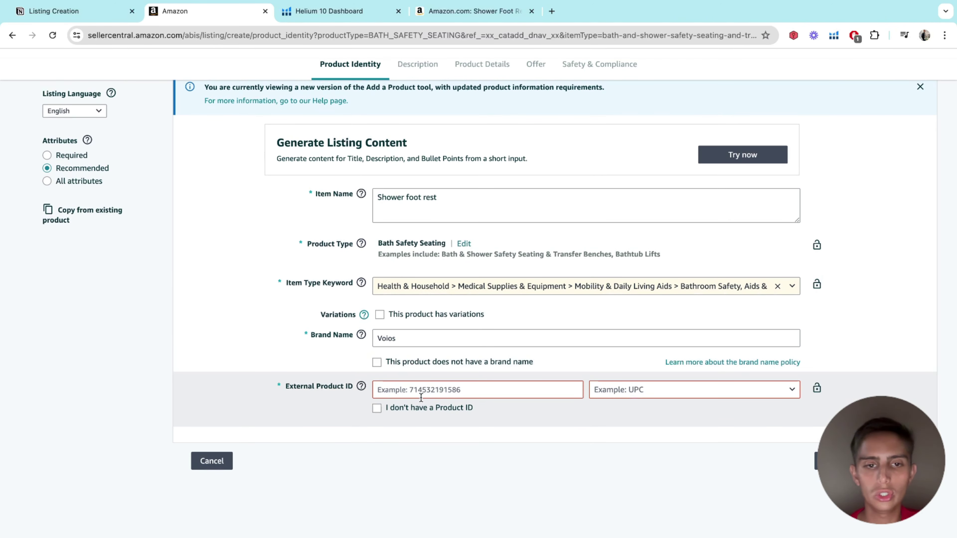
click(434, 389)
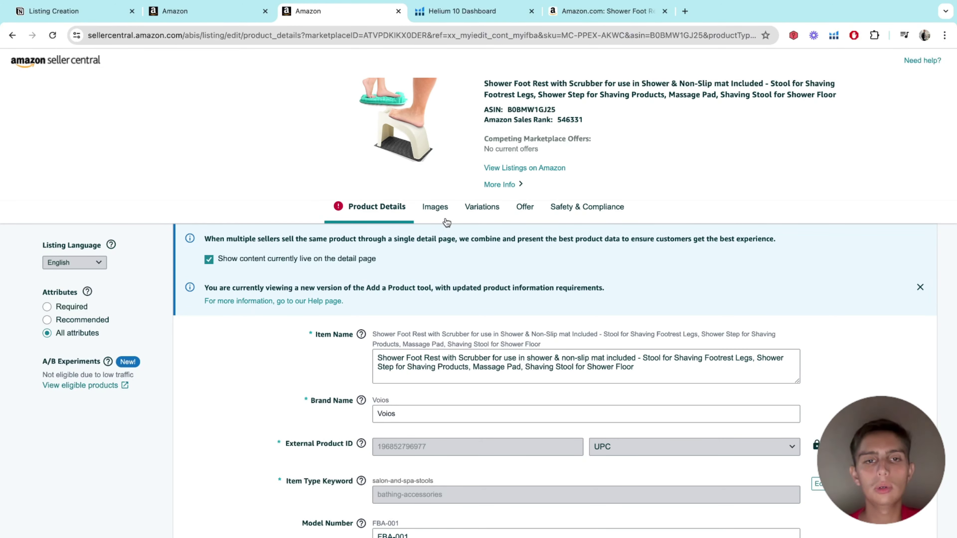
Review the existing shower foot rest listing's product details, covering the description, bullet points and item name
scroll(350, 279, down, 15)
scroll(351, 279, up, 10)
scroll(351, 279, down, 5)
scroll(351, 282, down, 5)
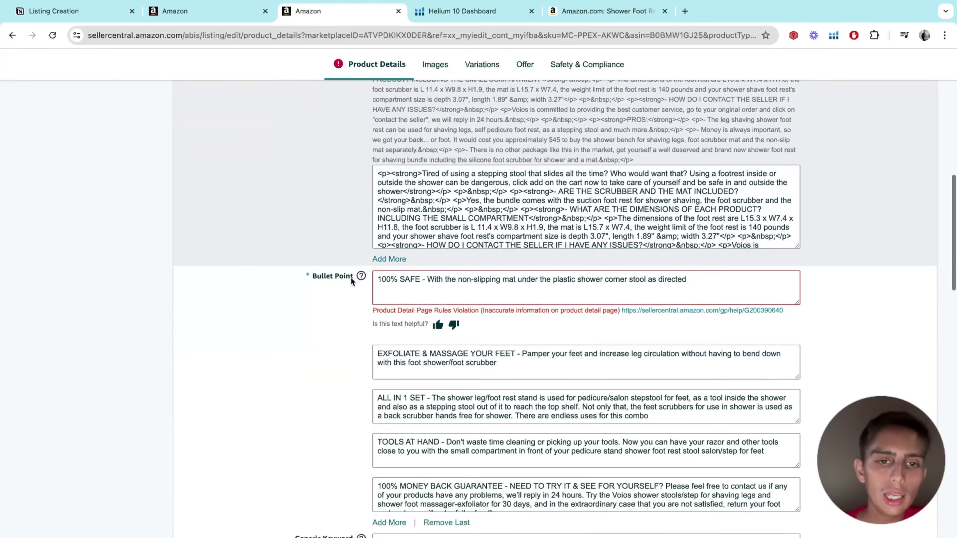
scroll(446, 219, up, 15)
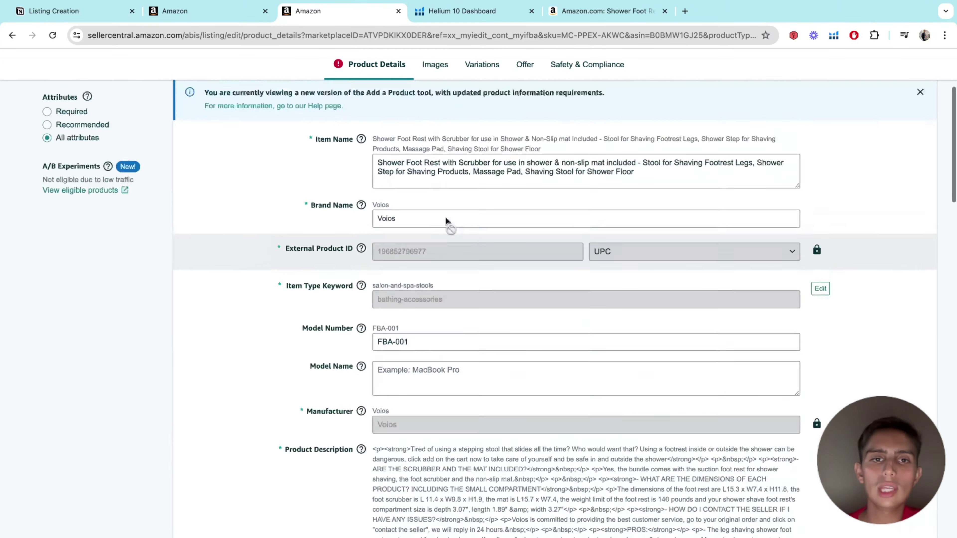
scroll(482, 344, down, 1)
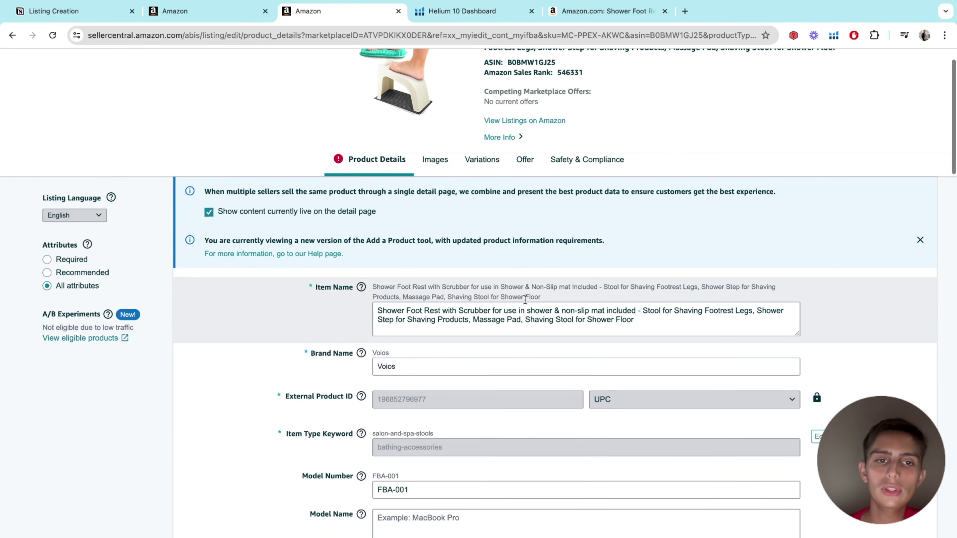
scroll(482, 316, up, 5)
click(534, 338)
key(super+a)
scroll(540, 317, down, 5)
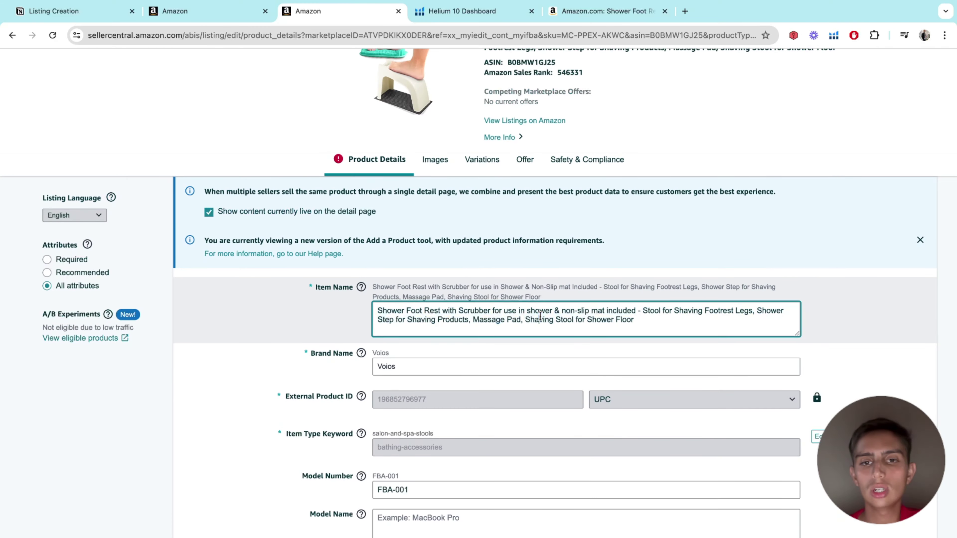
Examine the full title of the shower foot rest on its live Amazon product page
click(573, 11)
scroll(543, 176, up, 2)
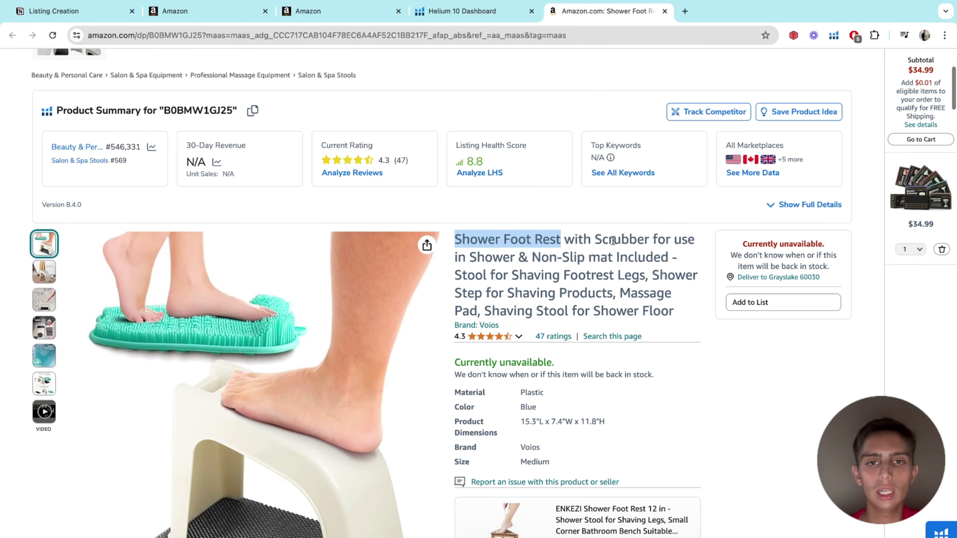
click(583, 311)
scroll(583, 316, up, 5)
scroll(585, 319, down, 5)
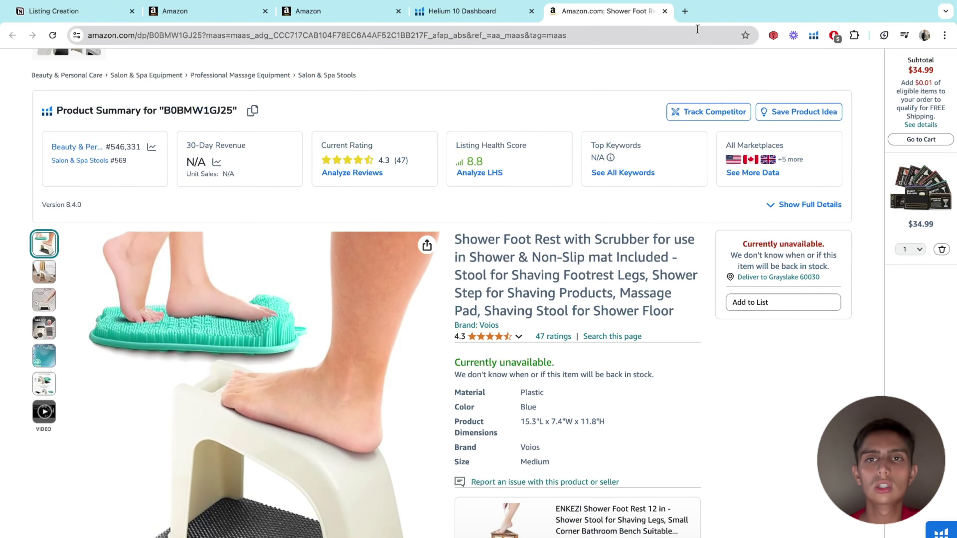
Open the Amazon home page in a new tab and search the store for "high caffeine tea"
click(685, 11)
text(amazon.com/iCANDY-Pedicure-Foot-Rest-Malevolence/dp/B09VPSDZXQ/ref=cm_cr_arp_d_product_top?ie=UTF8)
key(Return)
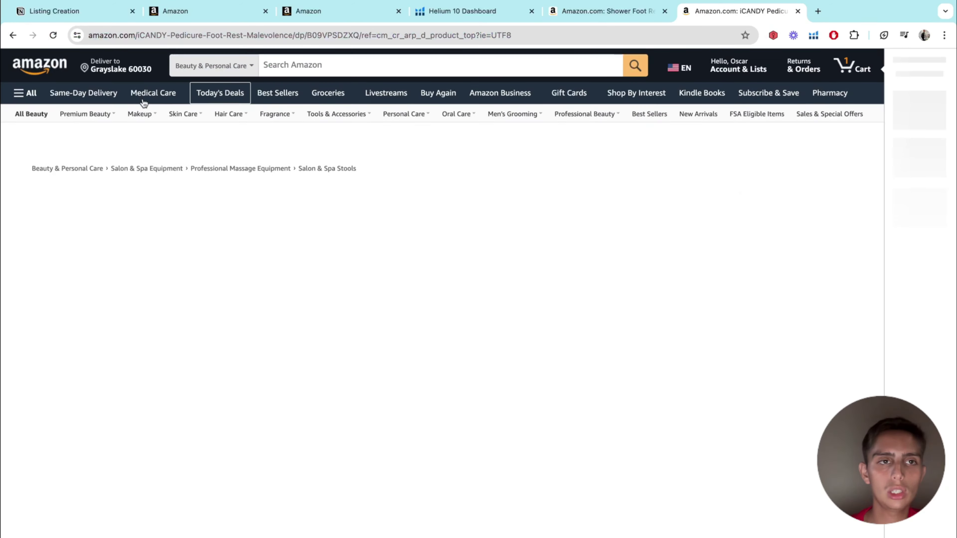
click(13, 66)
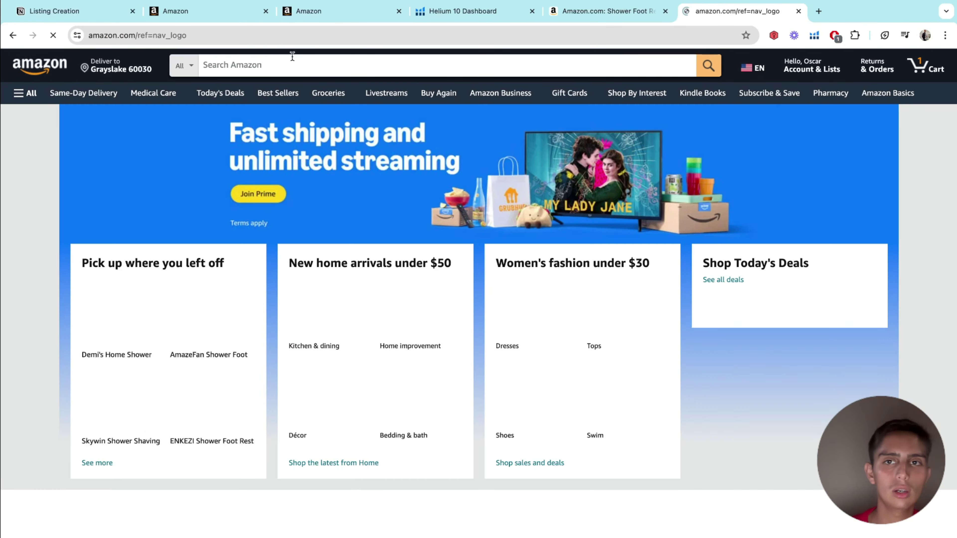
click(300, 60)
text(high)
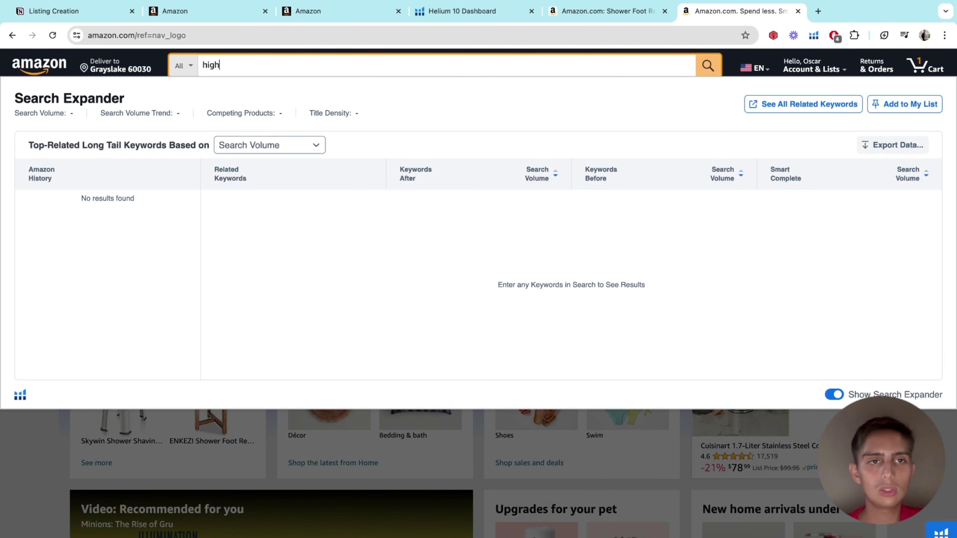
text( caffeine tea)
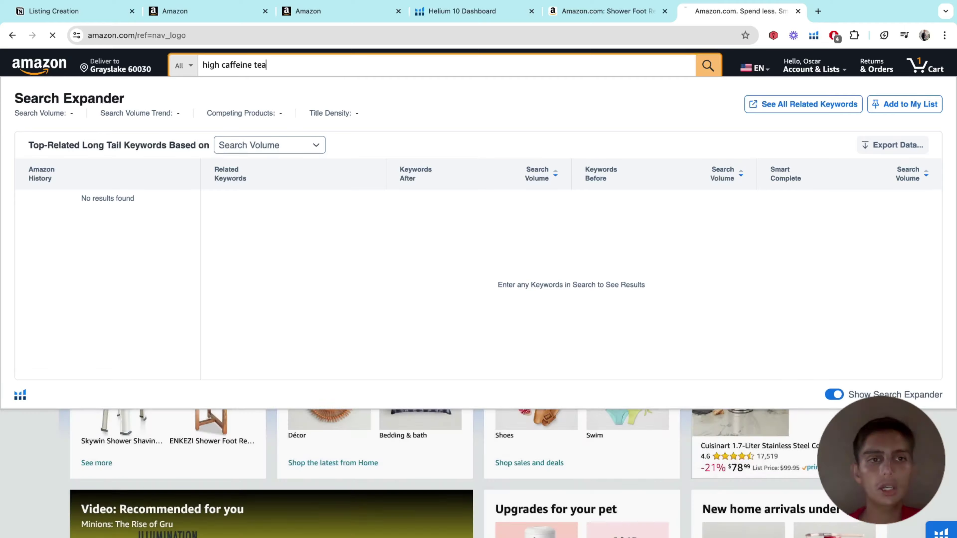
key(Return)
Open the Rocket Tea passion fruit High Caffeine Tea product from the results and examine the end of its title
scroll(388, 206, down, 10)
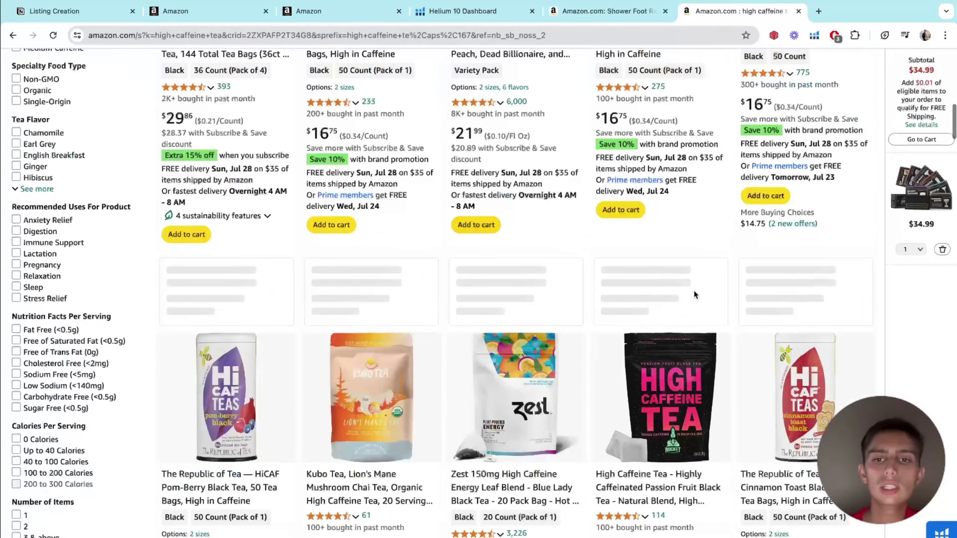
scroll(693, 290, down, 7)
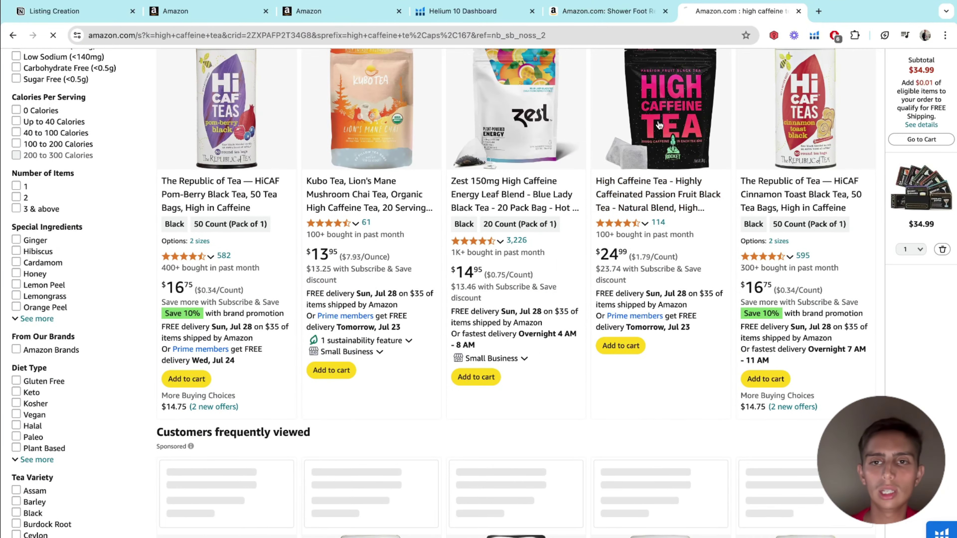
click(685, 175)
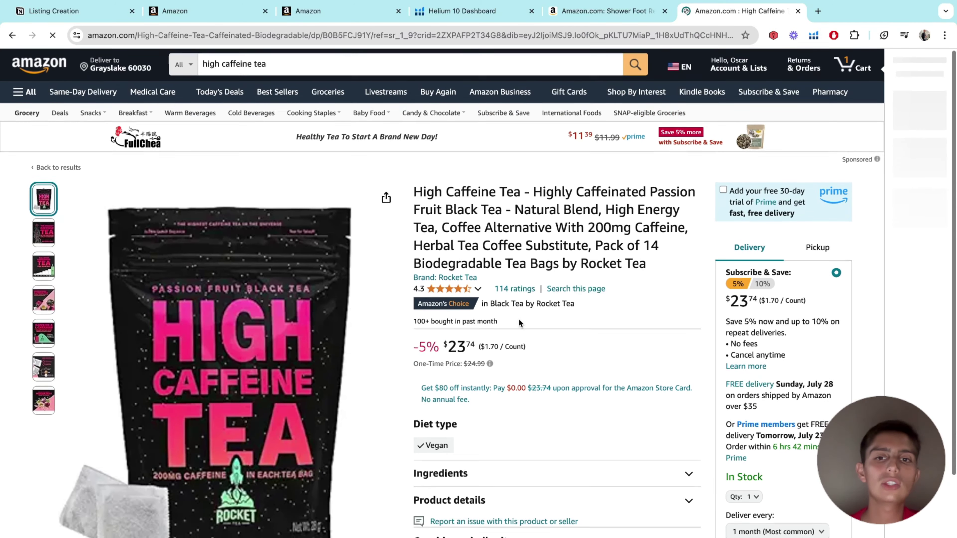
double_click(636, 265)
drag(613, 257, 563, 228)
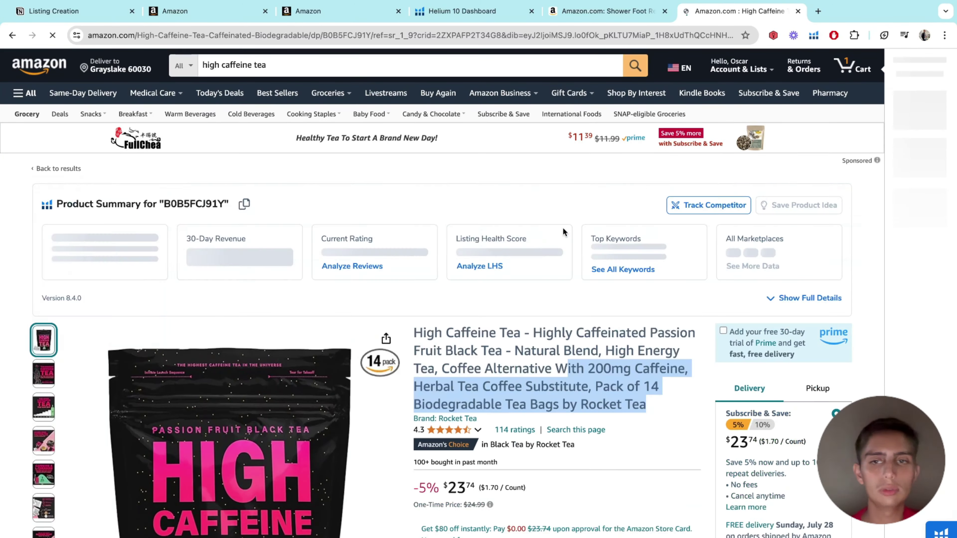
Return to the existing shower foot rest listing in Seller Central and open its Item Name for editing
click(309, 11)
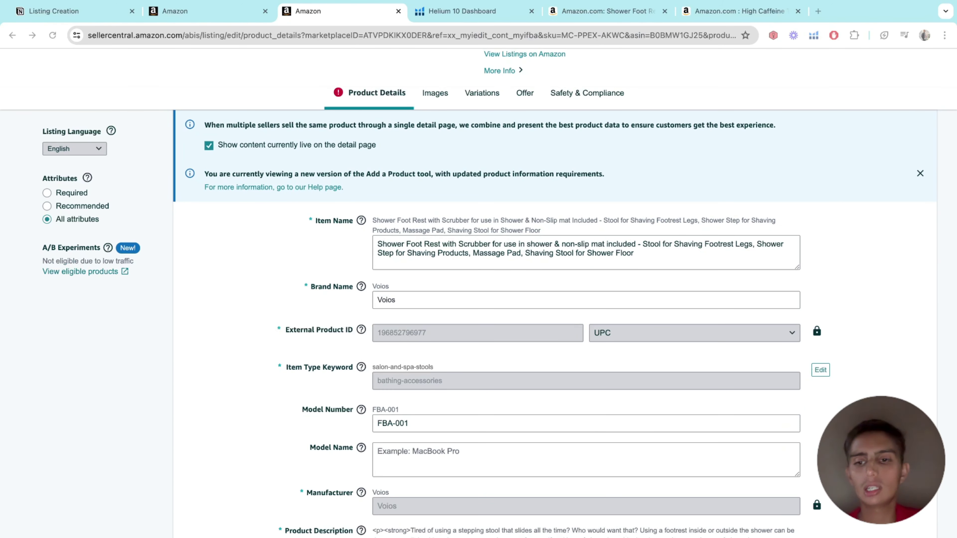
click(737, 266)
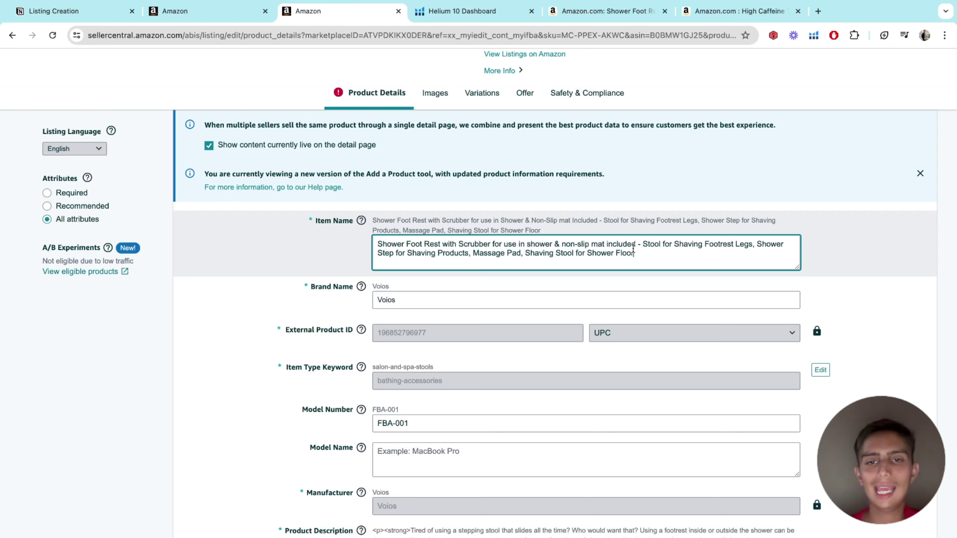
Review the shower foot rest listing's fields from Brand Name through External Product ID to Product Description
scroll(688, 186, down, 2)
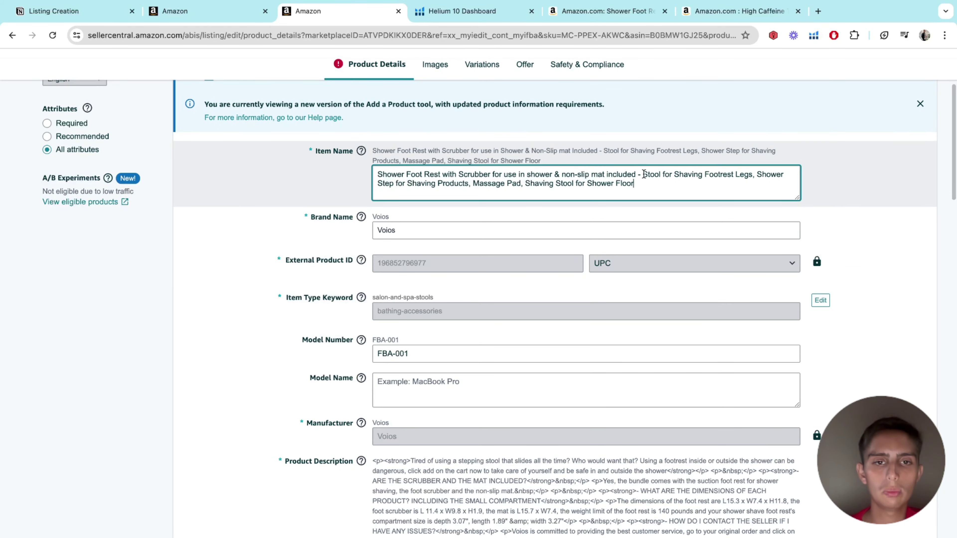
click(334, 214)
scroll(333, 213, down, 1)
scroll(333, 213, down, 1)
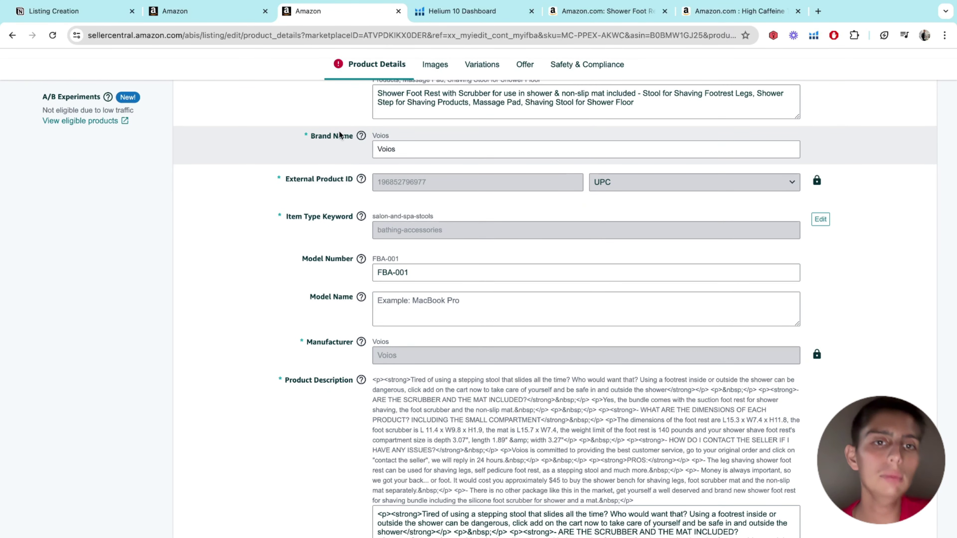
triple_click(345, 137)
click(397, 156)
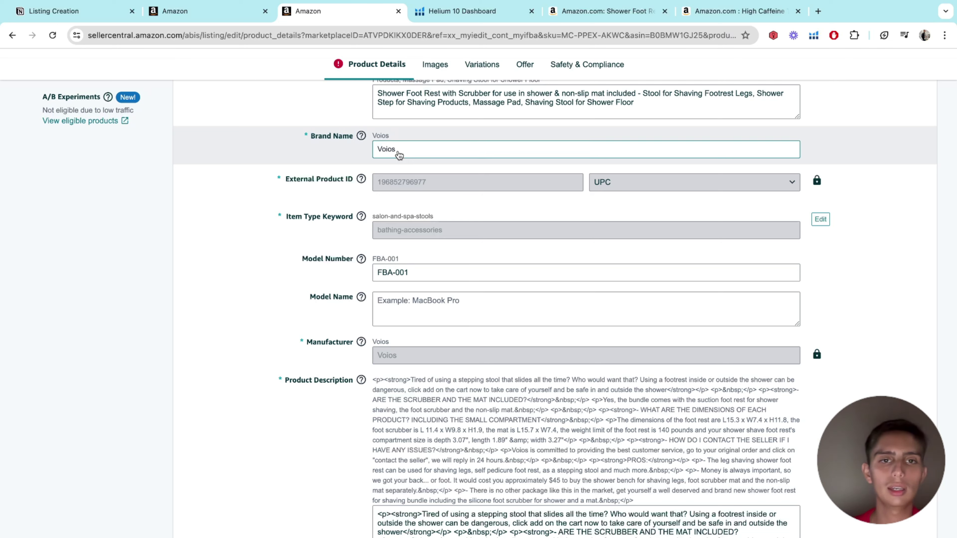
click(350, 158)
click(402, 157)
click(359, 156)
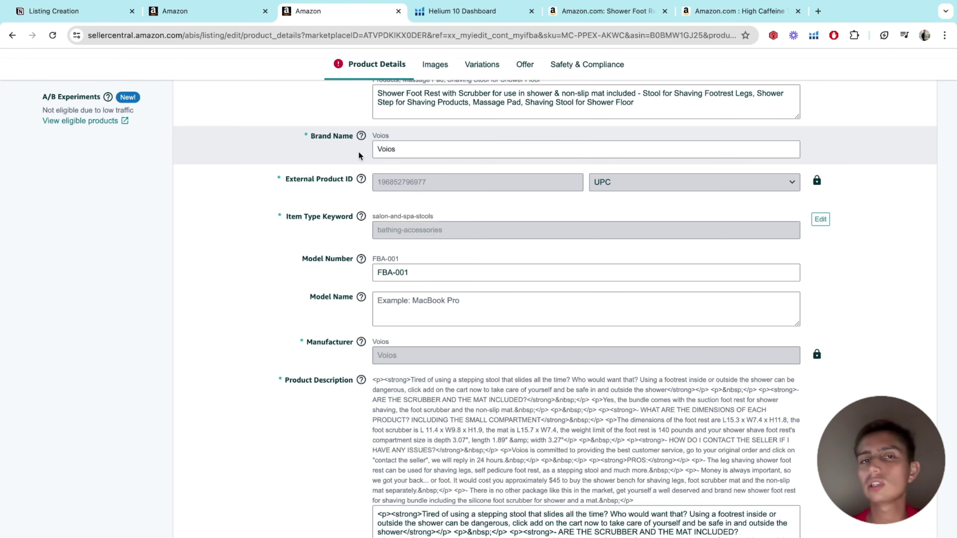
scroll(358, 156, down, 1)
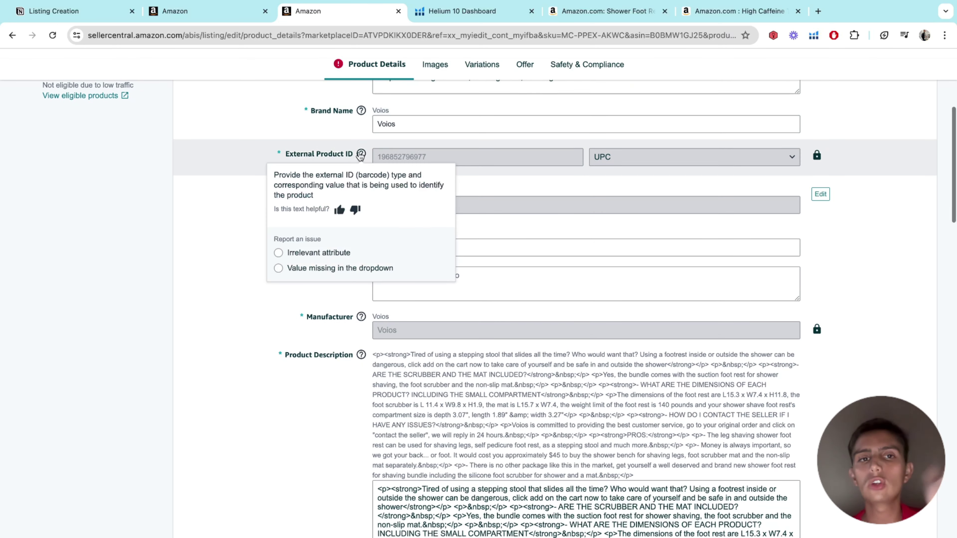
scroll(360, 137, down, 8)
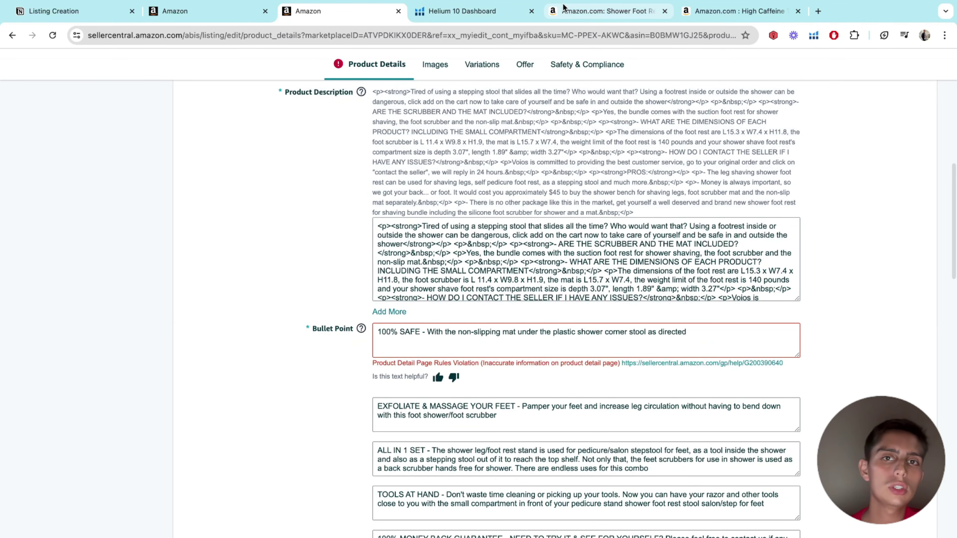
Switch to the live shower foot rest page and examine the images and text of its Product Description section
click(607, 11)
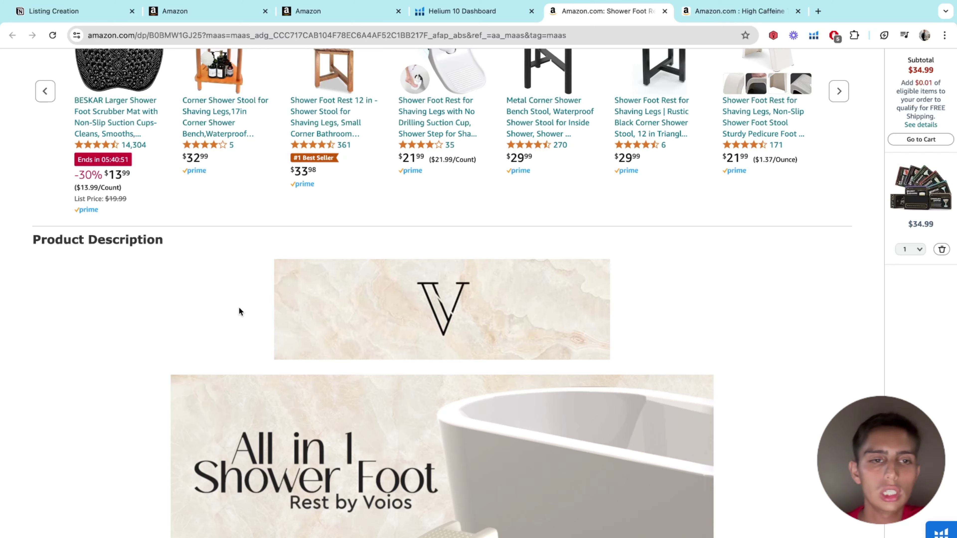
scroll(238, 308, down, 15)
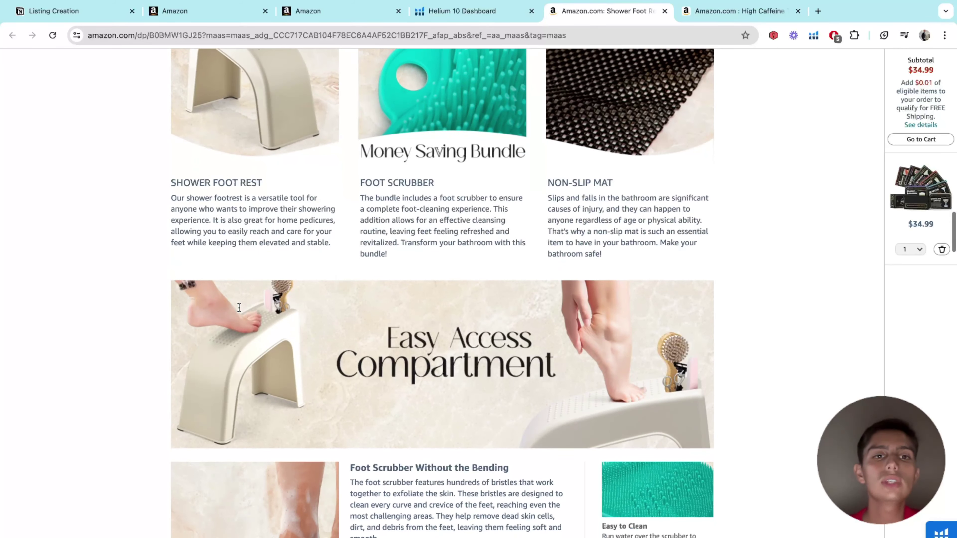
drag(593, 253, 176, 179)
click(139, 206)
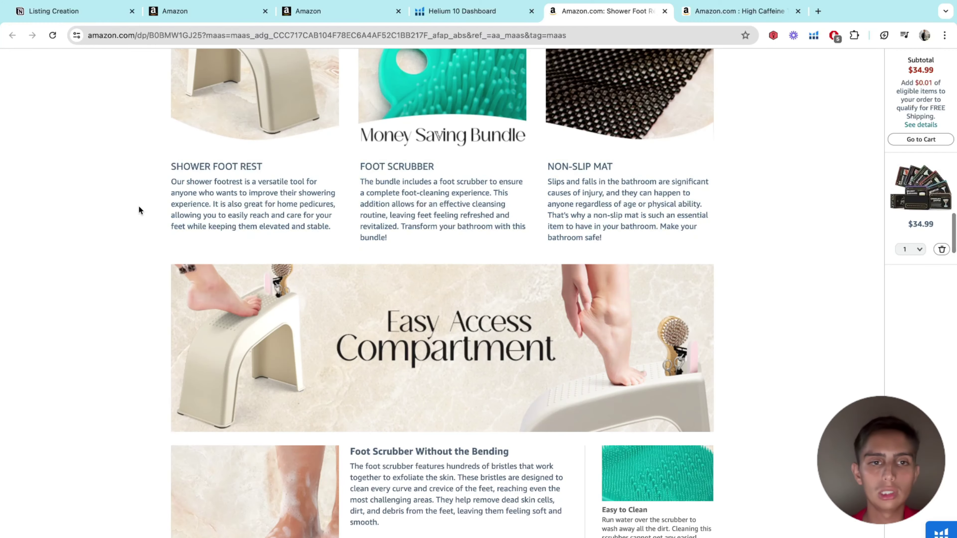
scroll(139, 206, down, 14)
scroll(139, 206, down, 6)
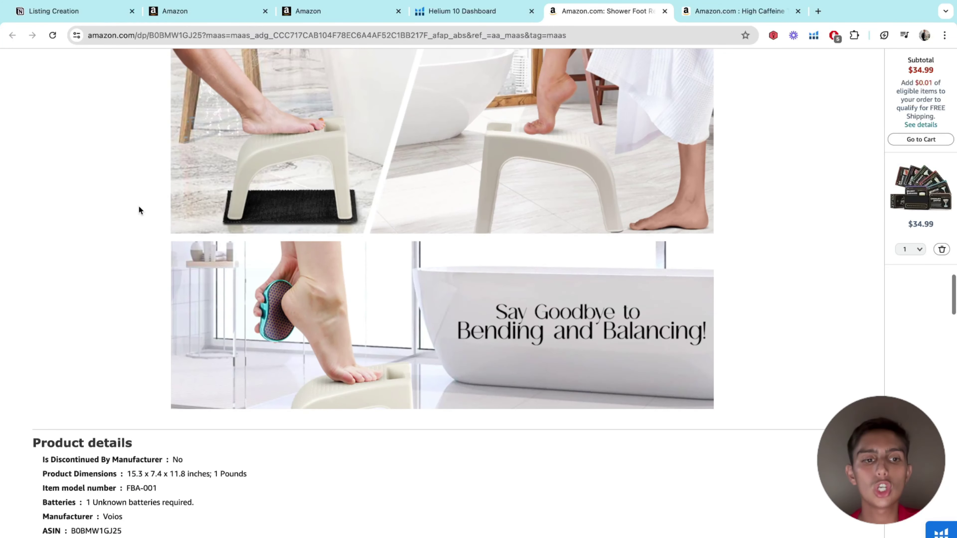
scroll(139, 207, up, 15)
scroll(139, 207, down, 2)
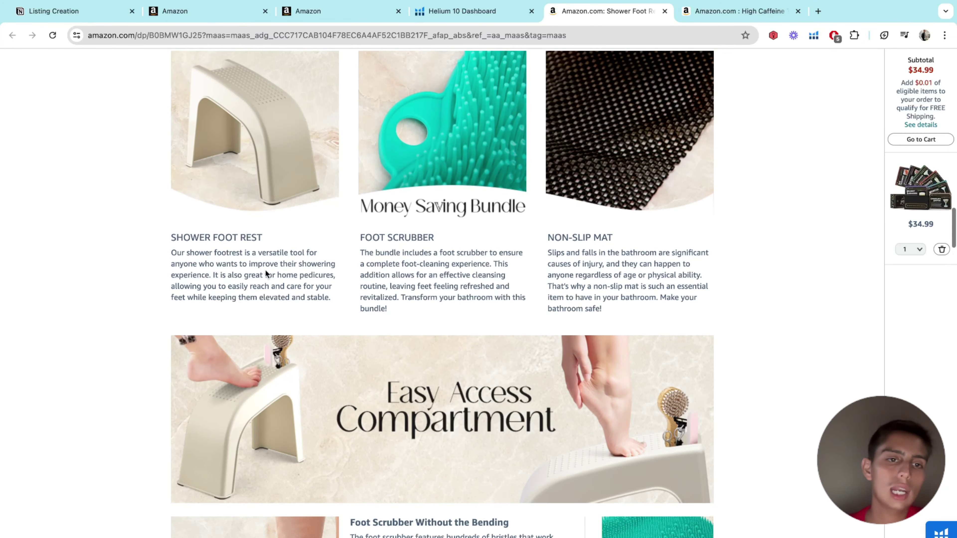
drag(632, 286, 284, 253)
Return to the Seller Central listing and examine its Product Description text
click(378, 16)
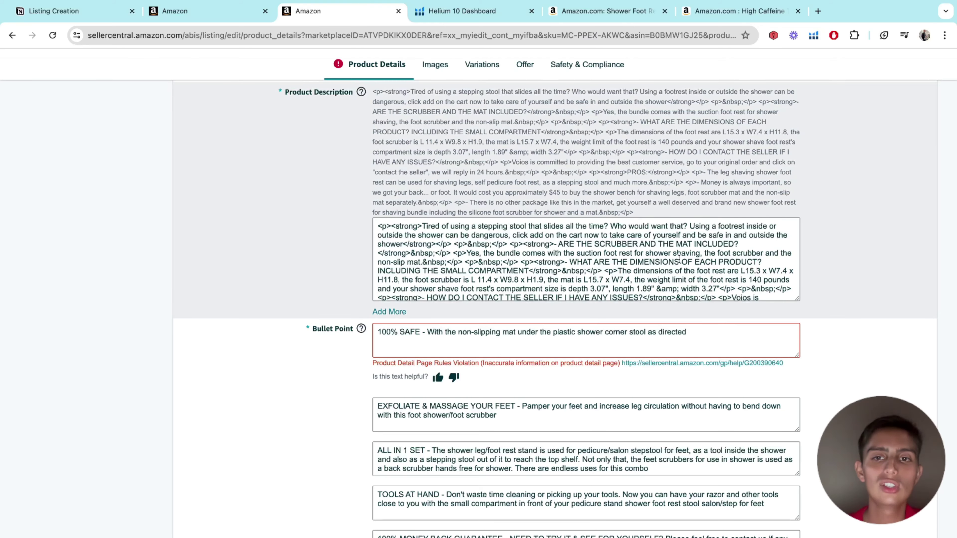
scroll(657, 256, down, 5)
scroll(657, 255, up, 6)
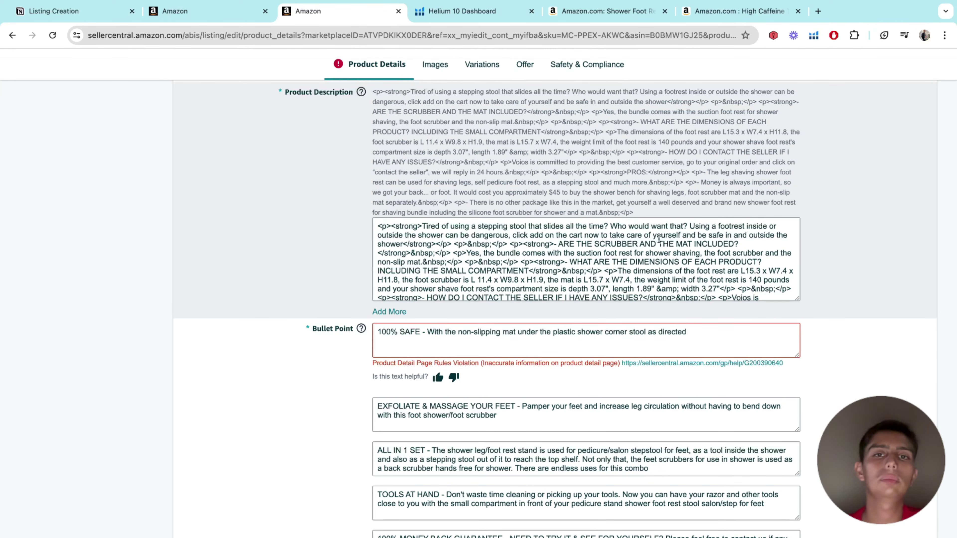
Go back to the live shower foot rest page and examine the bundle texts and the foot scrubber section
click(552, 13)
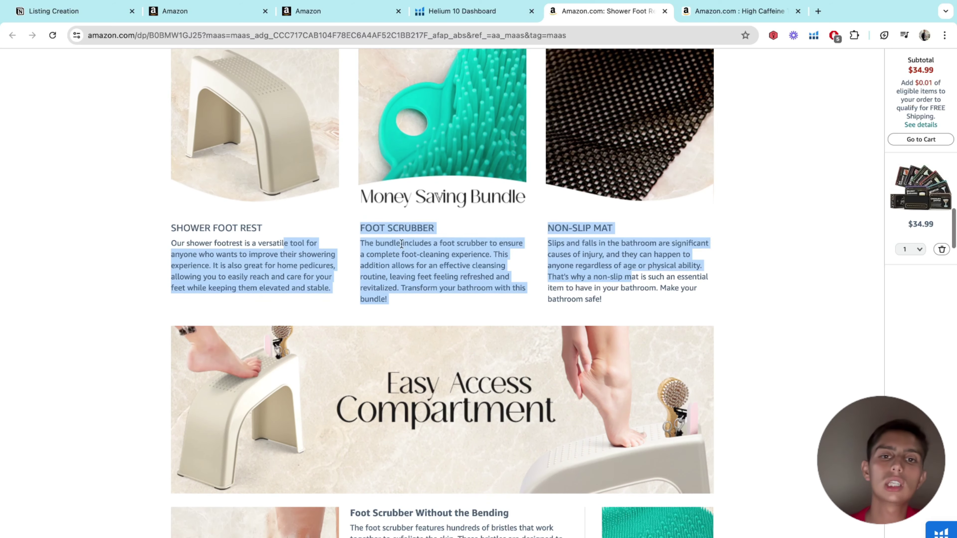
click(573, 279)
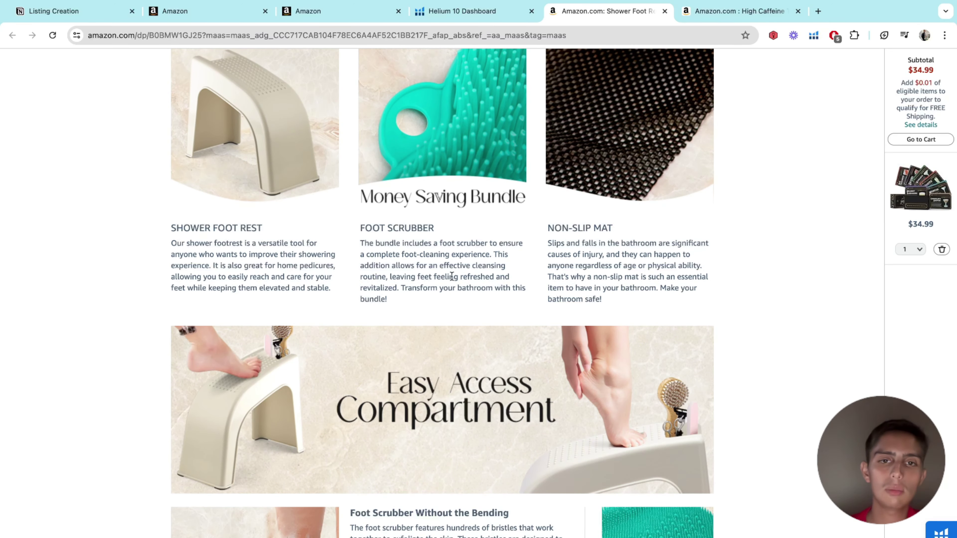
scroll(452, 277, down, 6)
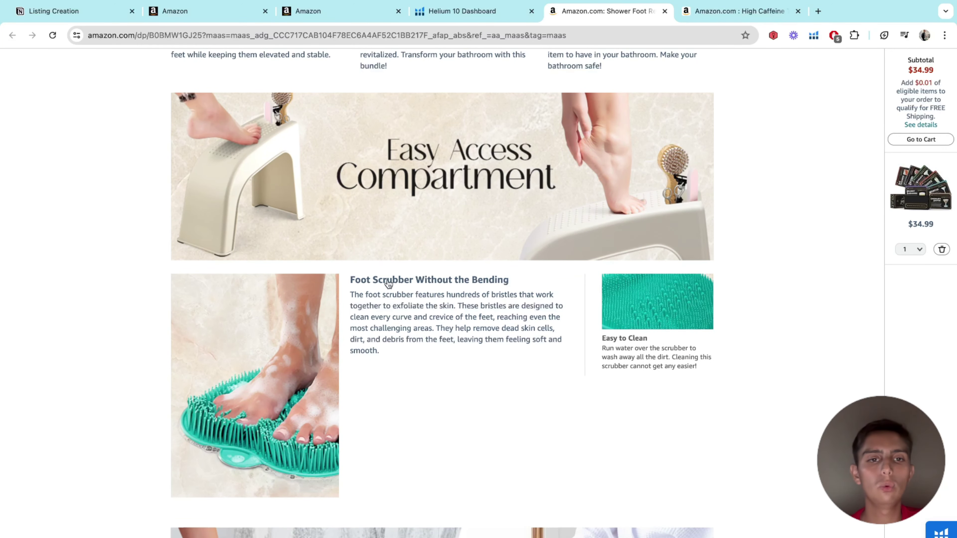
scroll(487, 182, down, 1)
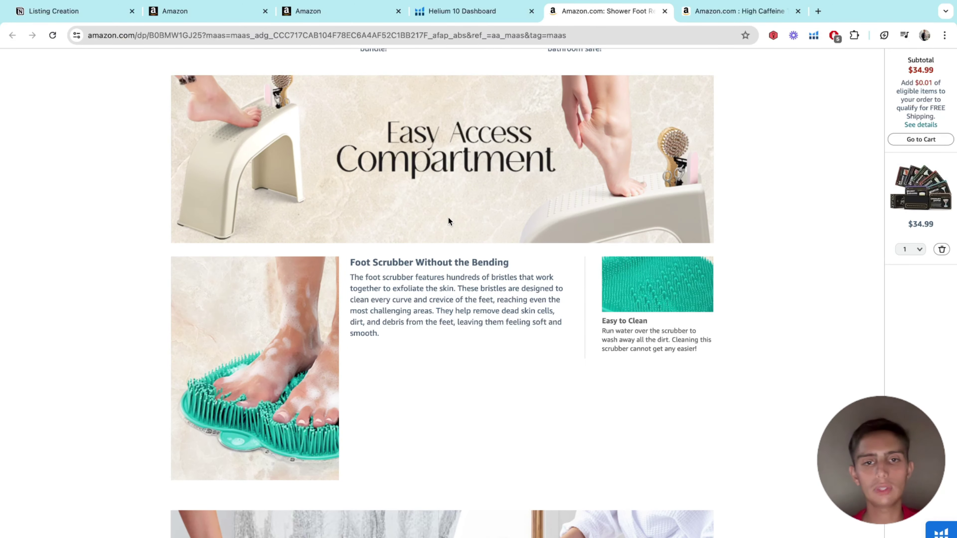
scroll(446, 217, down, 3)
Switch to the Rocket Tea High Caffeine Tea page and examine how its Product Description combines images and text
key(ctrl+Tab)
scroll(550, 297, down, 15)
scroll(550, 298, down, 20)
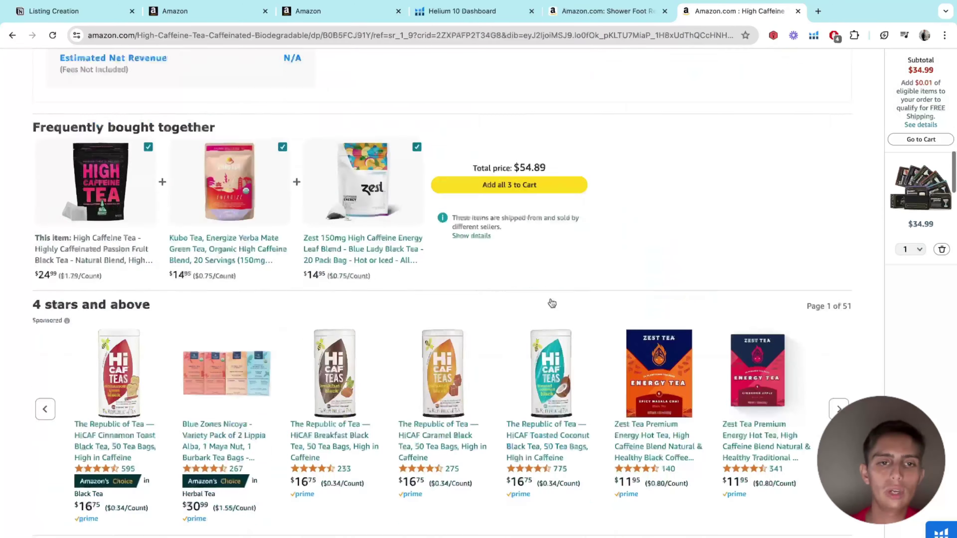
scroll(551, 298, up, 5)
scroll(551, 297, down, 3)
scroll(551, 302, up, 5)
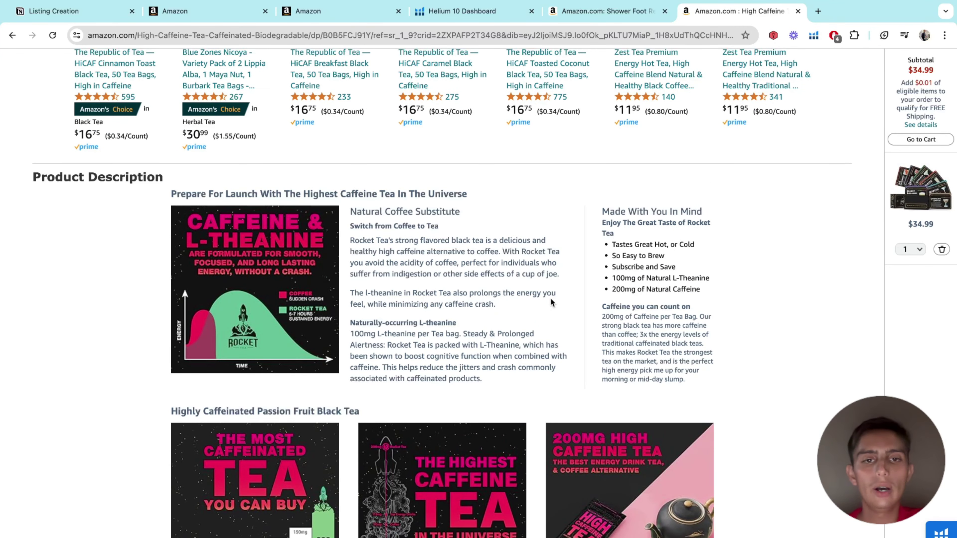
scroll(551, 301, down, 15)
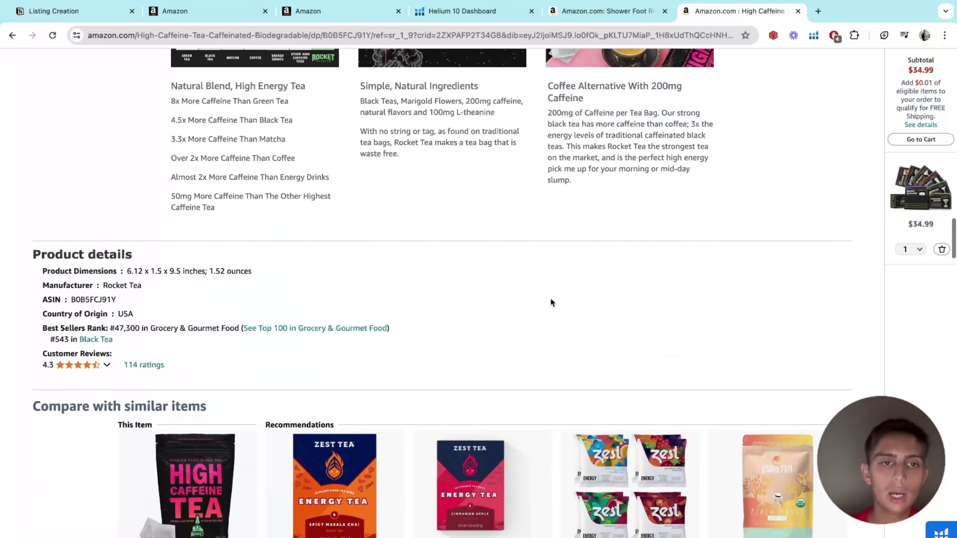
scroll(550, 303, up, 9)
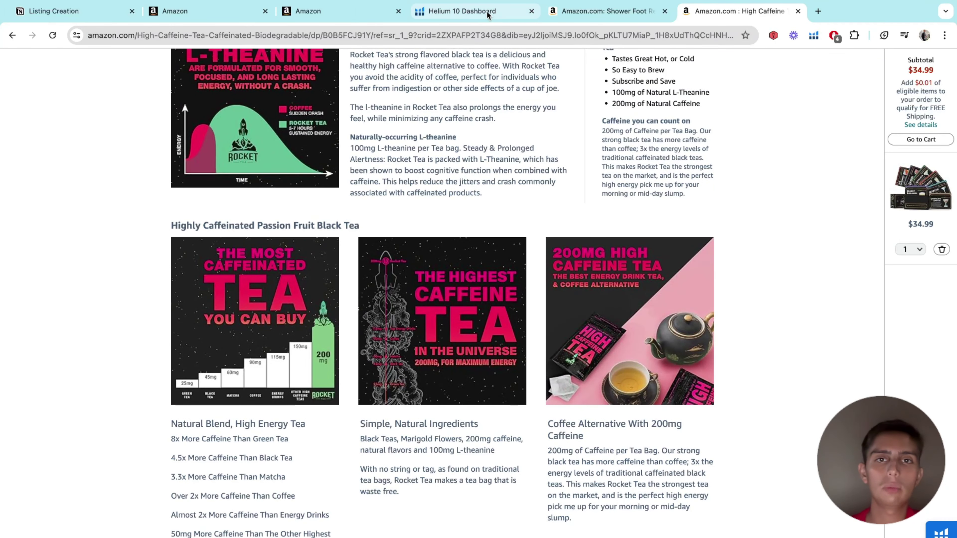
Return to the Seller Central listing, highlight the whole Product Description text, and review it down to the bullet points
click(487, 14)
click(588, 11)
click(317, 11)
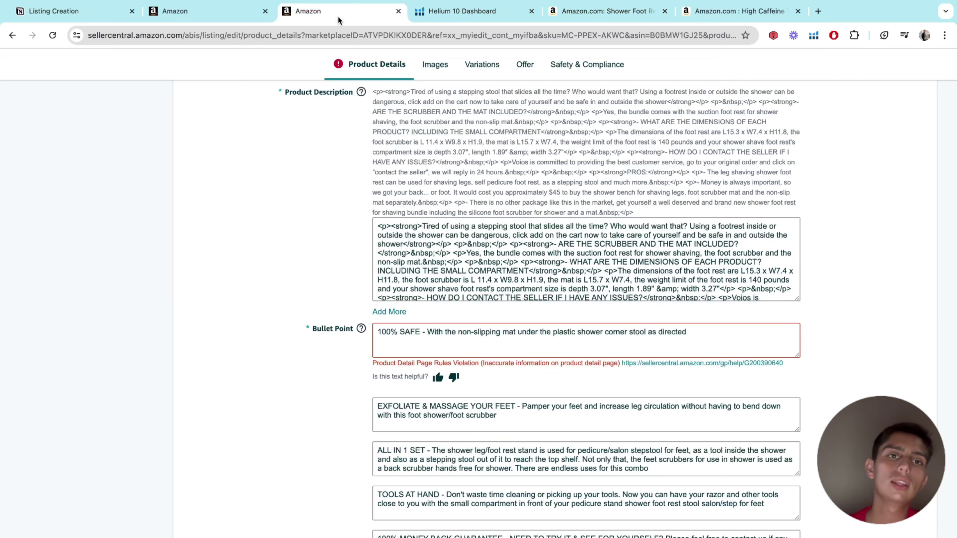
click(528, 281)
key(ctrl+a)
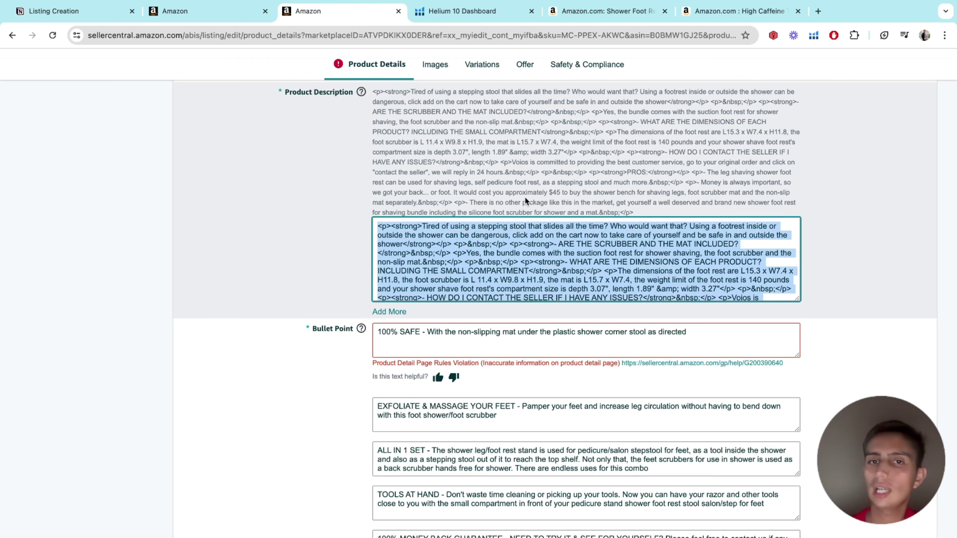
click(526, 200)
scroll(375, 232, down, 5)
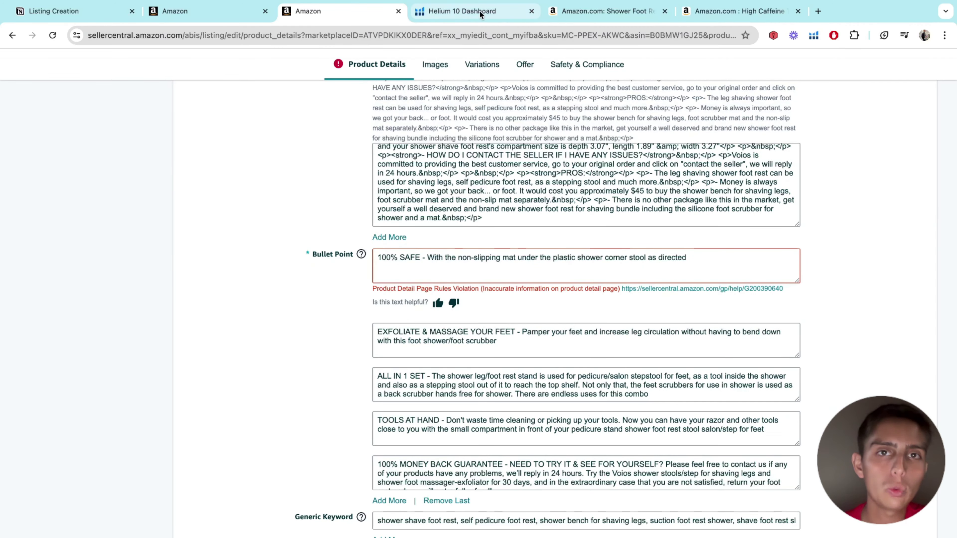
Switch to Helium 10, open the Scribbles listing optimizer, and look over its phrase box, title and bullet point fields
click(481, 13)
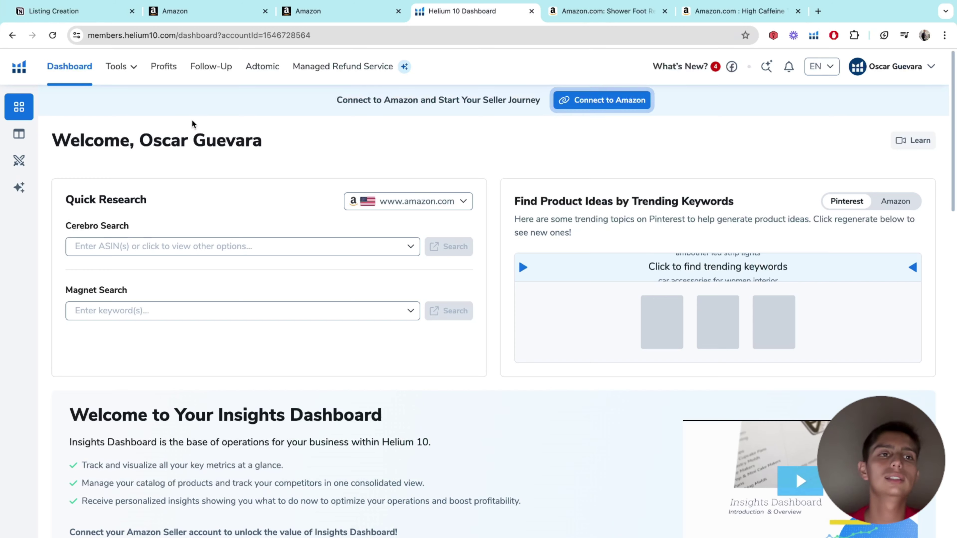
click(439, 12)
click(347, 12)
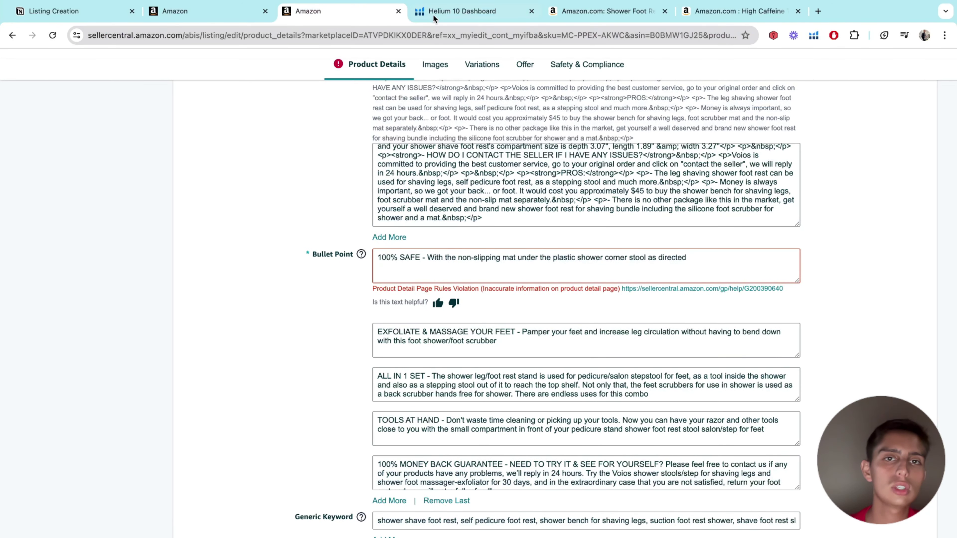
click(437, 11)
mouse_move(134, 71)
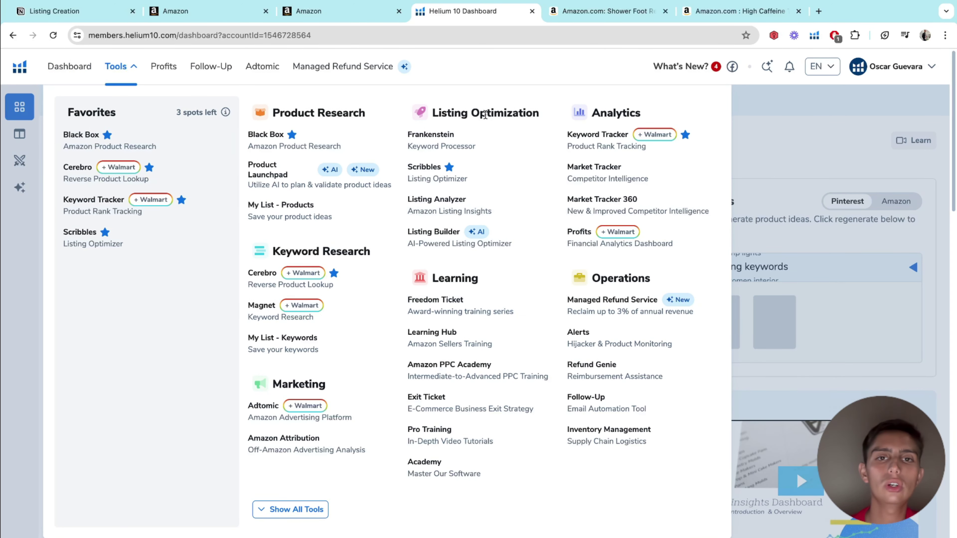
click(474, 182)
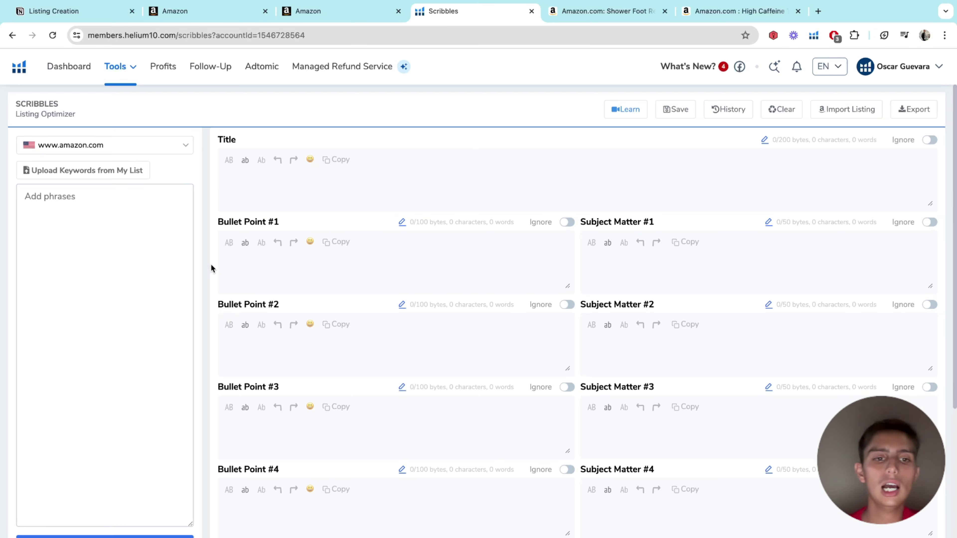
scroll(211, 265, down, 2)
scroll(211, 267, up, 1)
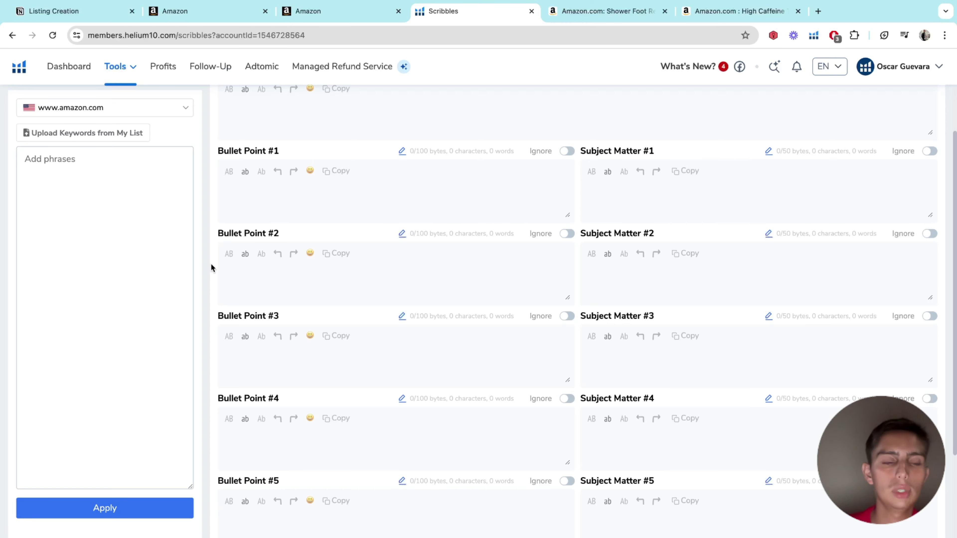
scroll(212, 265, down, 1)
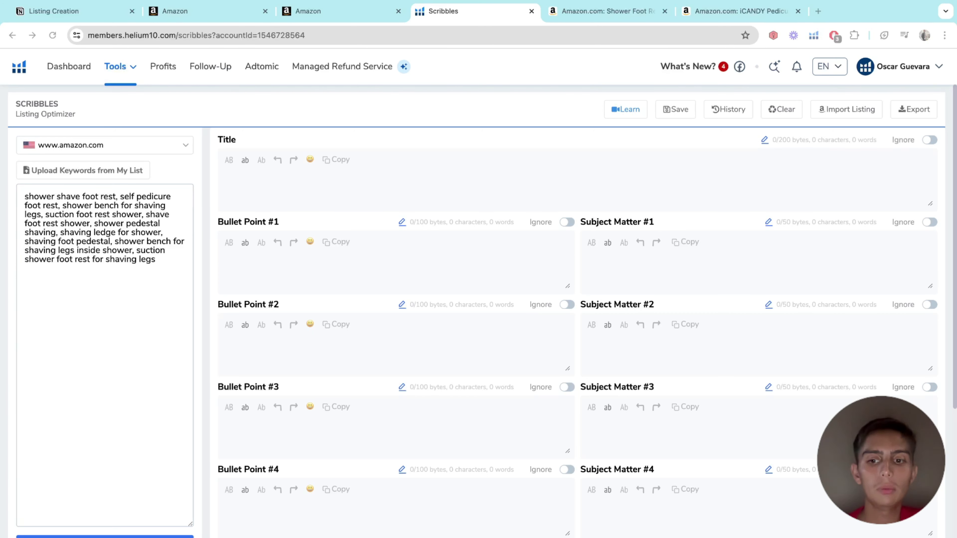
Add a second group of phrases below the existing keywords, starting with "shower corner stool" and ending with "shower foot massager-exfoliator"
key(Return)
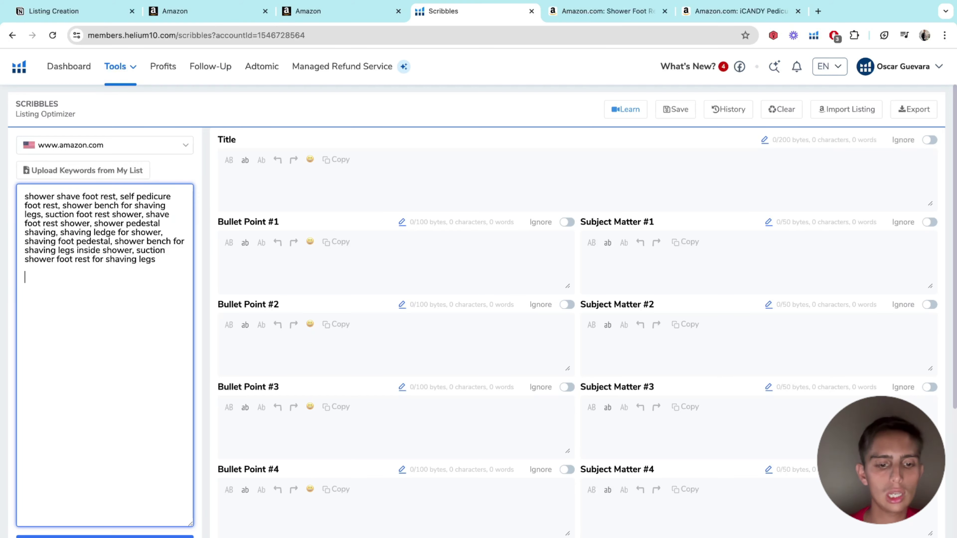
text(shower corner stool shower leg/foot rest stand pedicure/salon stepstool for feet feet scrubbers for use in shower pedicure stand shower foot rest stool salon/step, shower stools/step for shaving legs shower foot massager-exfoliator)
scroll(2, 239, up, 5)
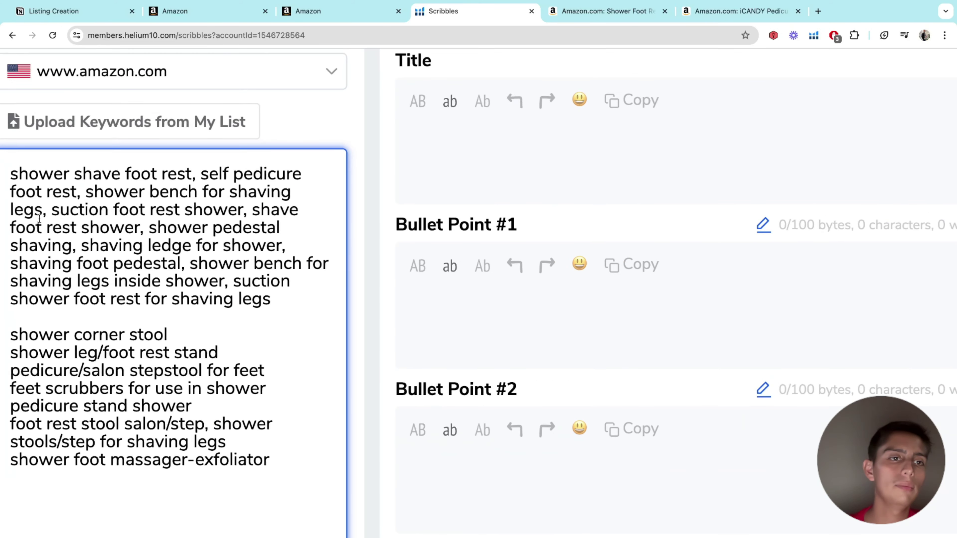
Shorten the first keyword phrase to "shower foot rest", put it on its own line without the comma, and highlight it
click(162, 174)
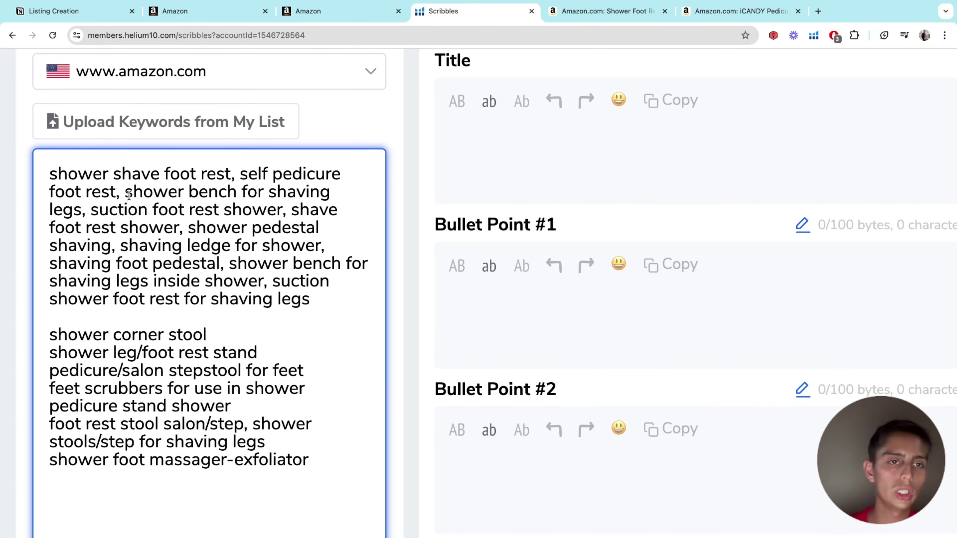
key(BackSpace)
key(BackSpace)
key(BackSpace)
key(BackSpace)
key(BackSpace)
key(BackSpace)
click(188, 184)
key(BackSpace)
key(BackSpace)
key(Return)
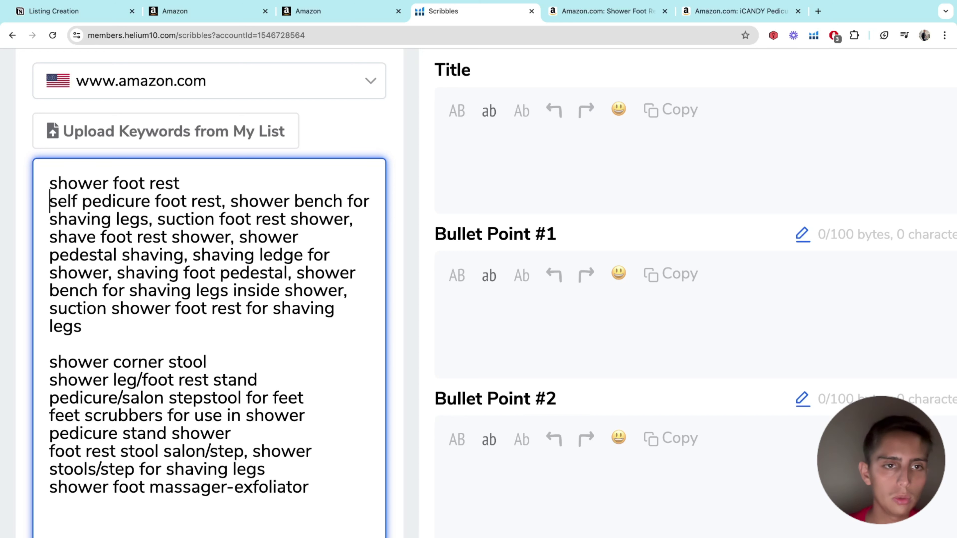
triple_click(139, 182)
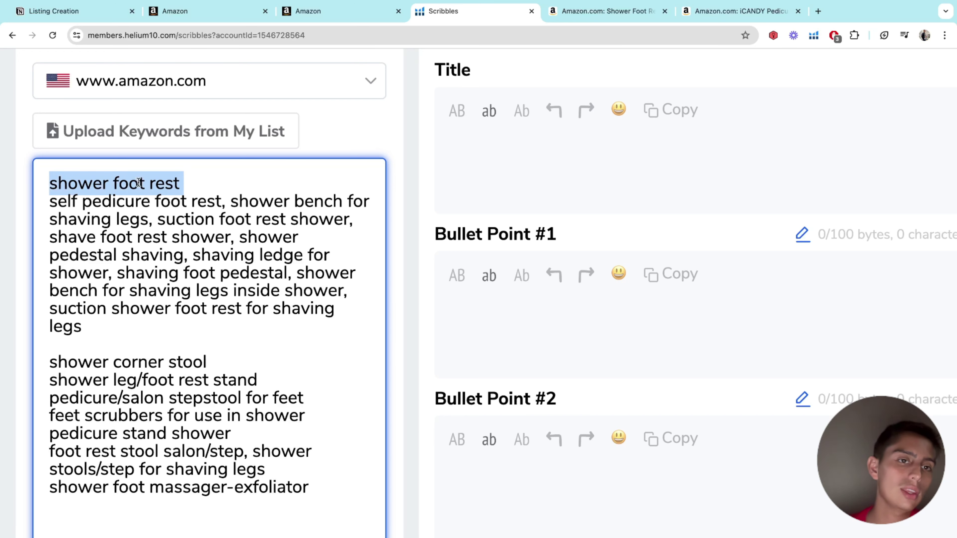
Put "self pedicure foot rest" and "shower bench for shaving legs" on their own lines in the keyword box, without commas
click(164, 184)
key(BackSpace)
key(BackSpace)
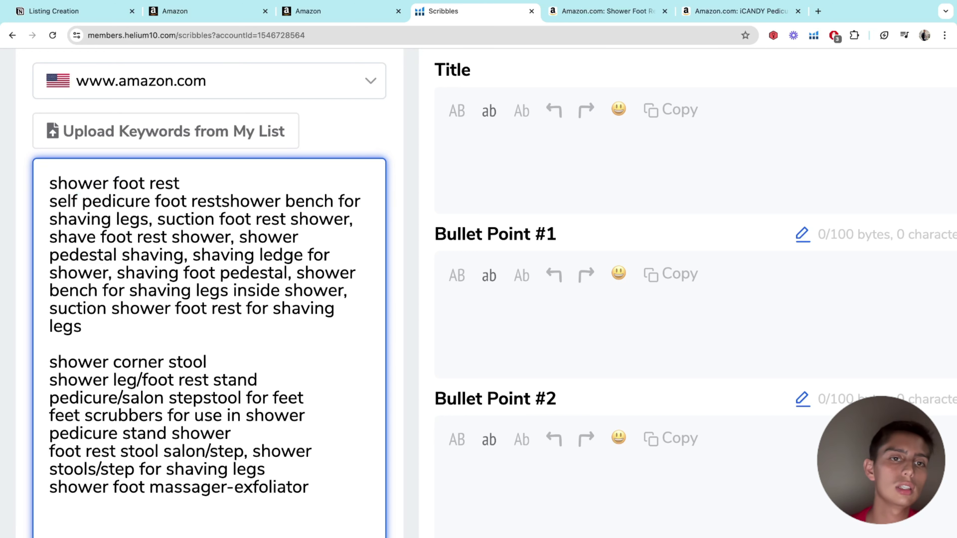
key(Return)
click(301, 219)
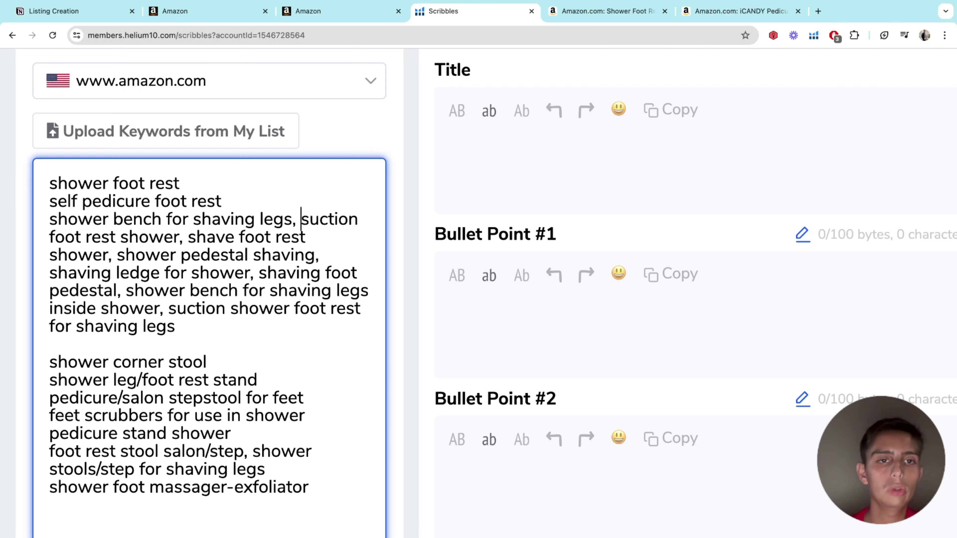
key(BackSpace)
key(BackSpace)
key(Return)
Separate "suction foot rest shower" and "shave foot rest shower" onto their own lines, removing the commas after them
click(250, 236)
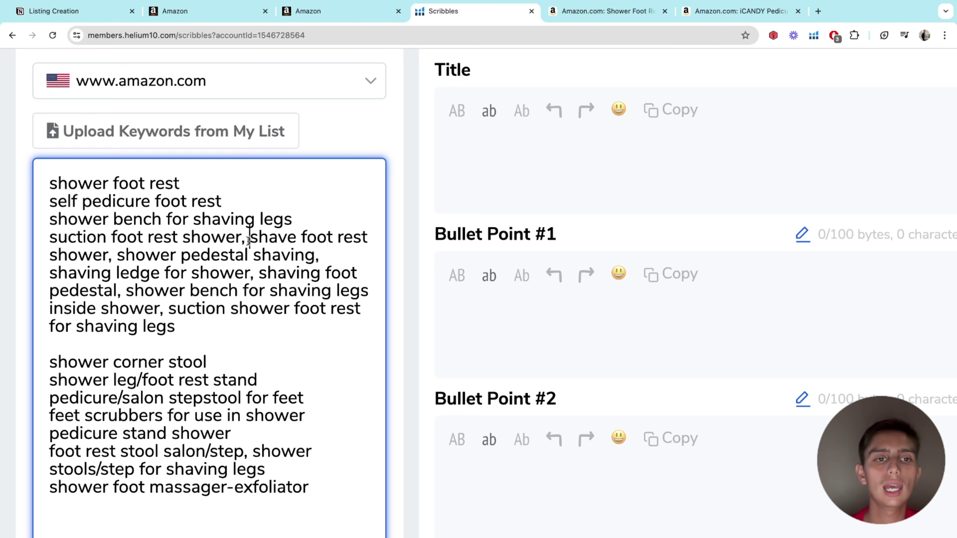
key(BackSpace)
key(BackSpace)
key(Return)
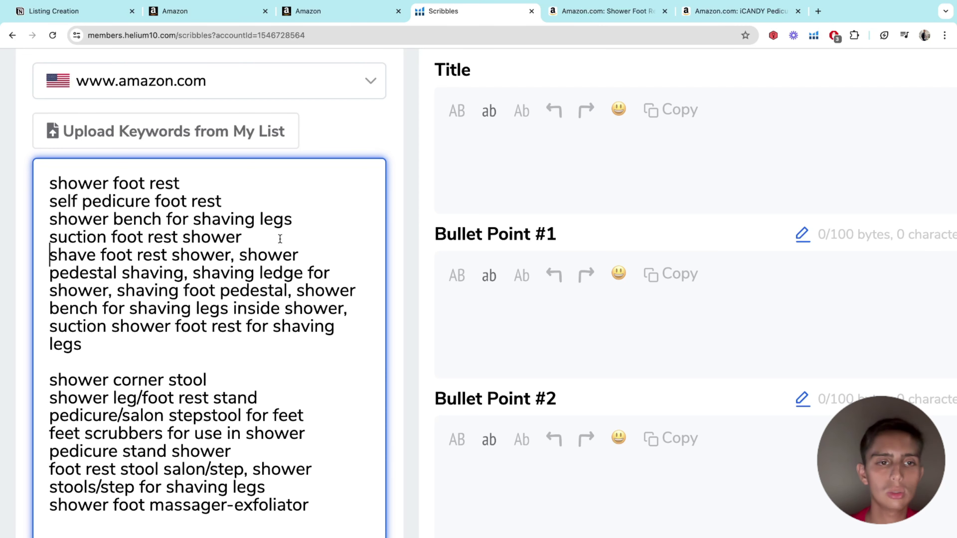
click(239, 255)
key(BackSpace)
key(BackSpace)
key(Return)
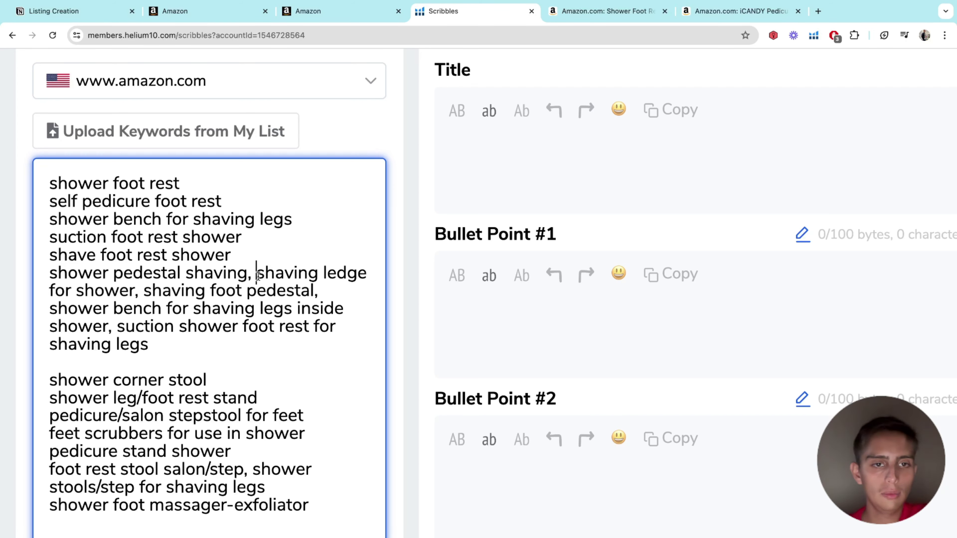
Place "shower pedestal shaving" and "shaving ledge for shower" on individual lines, removing their trailing commas
key(BackSpace)
key(BackSpace)
key(Return)
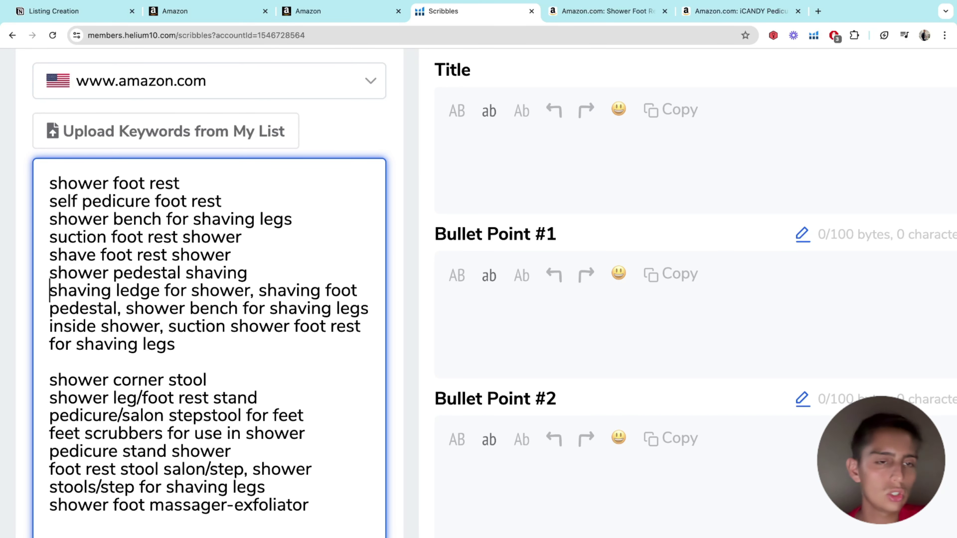
scroll(251, 266, down, 2)
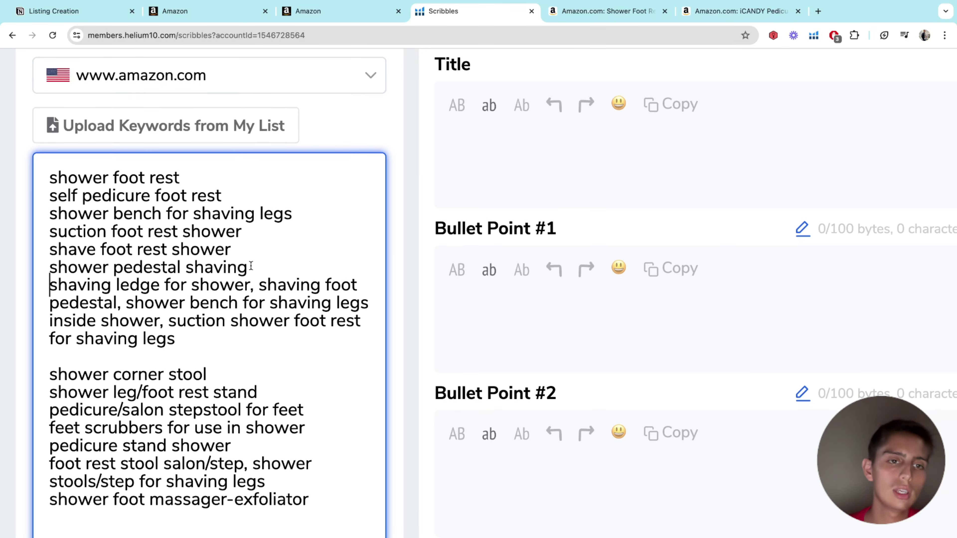
click(261, 250)
key(BackSpace)
key(BackSpace)
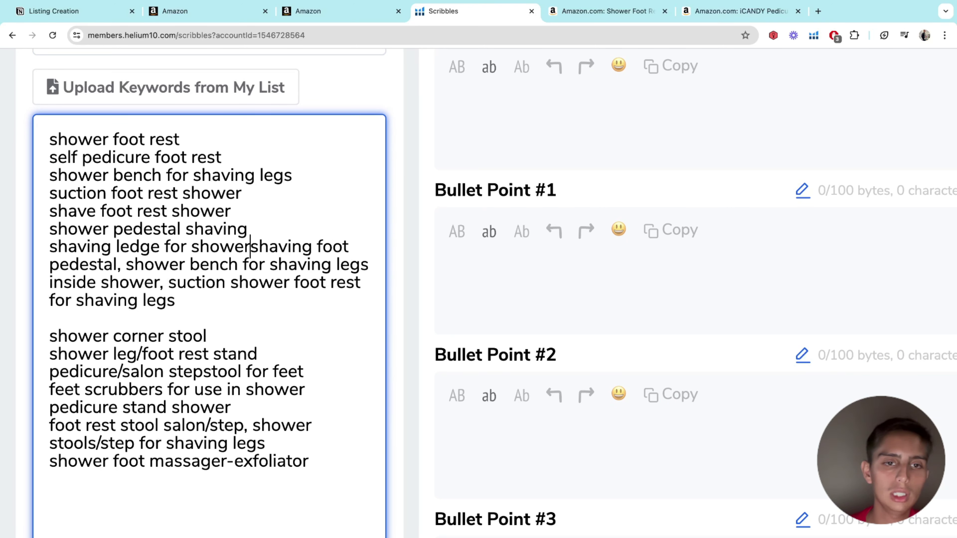
key(Return)
Split the remaining first-group phrases onto separate lines with no blank line before "shower corner stool", and apply the keyword list
click(225, 272)
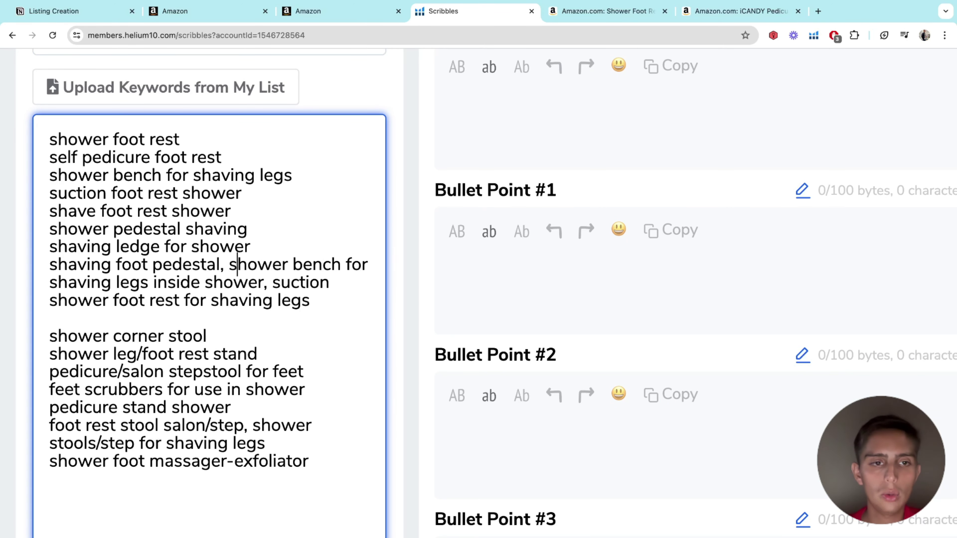
key(Delete)
key(BackSpace)
key(BackSpace)
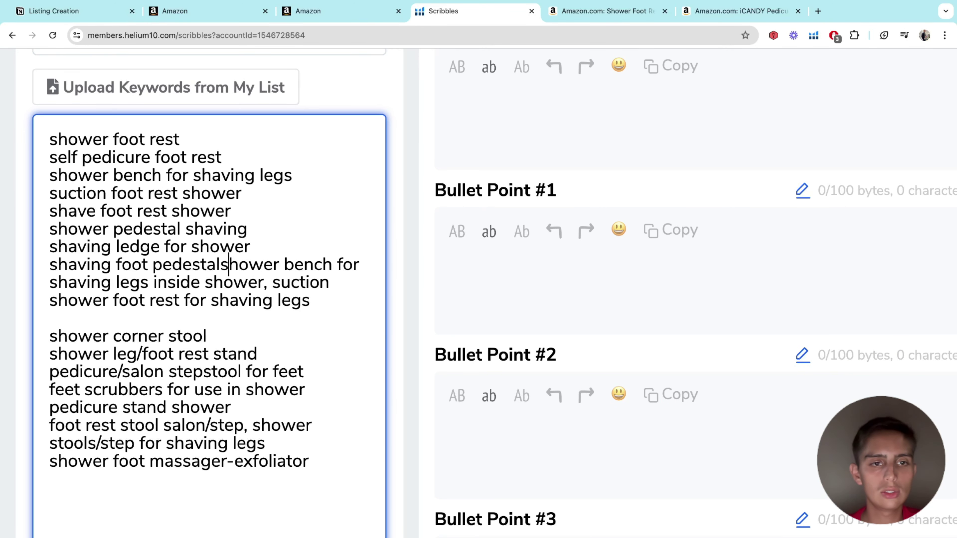
key(super+z)
key(super+z)
key(super+z)
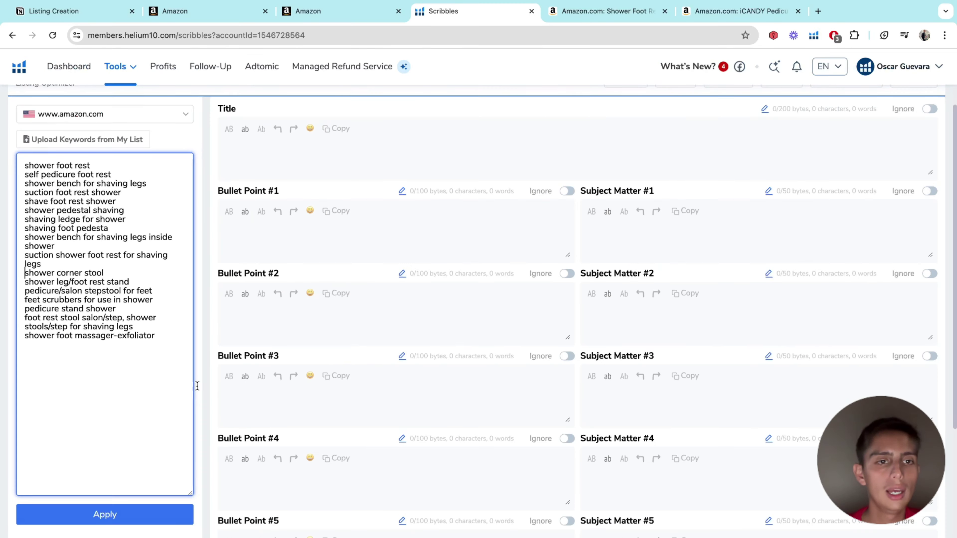
scroll(198, 388, down, 2)
click(83, 508)
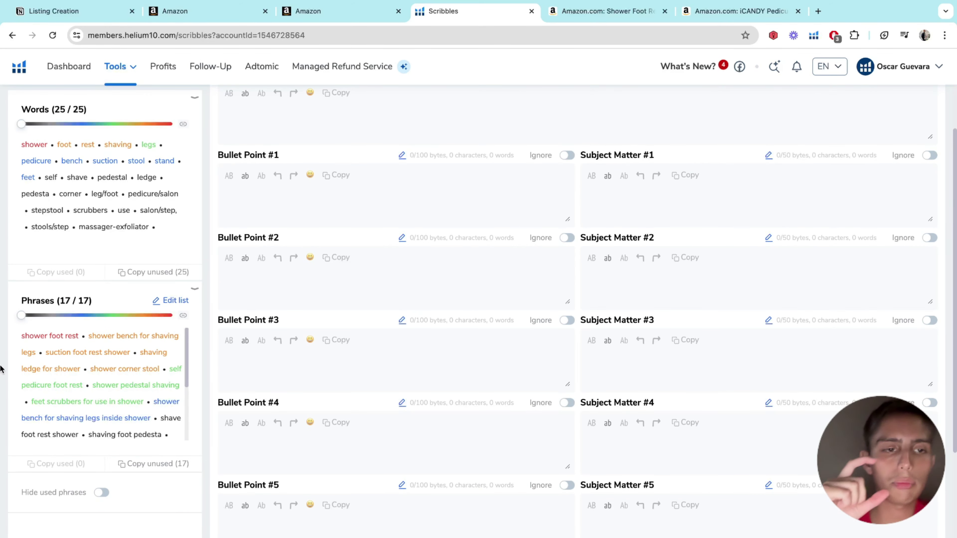
Examine the color-coded Words and Phrases lists generated from the keywords, including the phrases at the end of the list
ctrl+scroll(1, 373, up, 5)
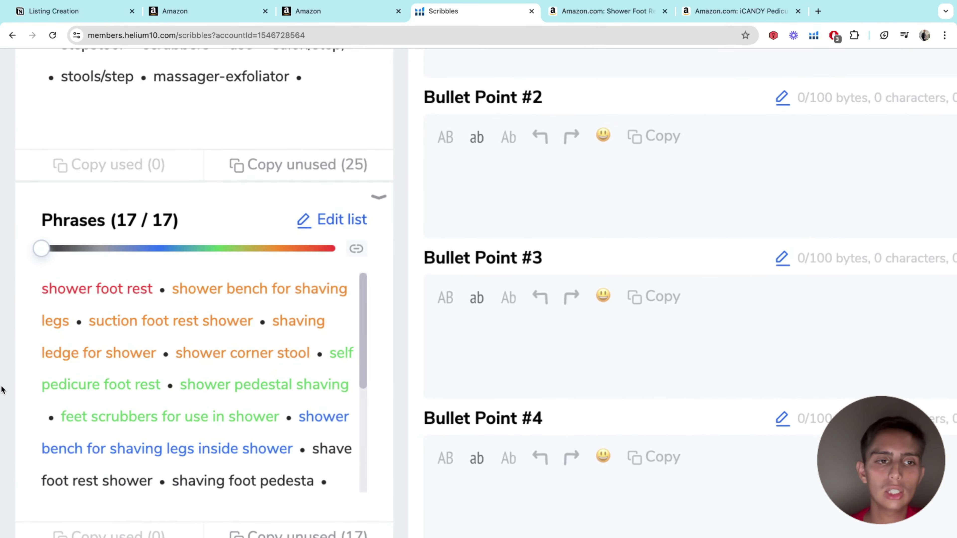
ctrl+scroll(2, 391, down, 5)
ctrl+scroll(1, 341, up, 4)
ctrl+scroll(1, 341, down, 5)
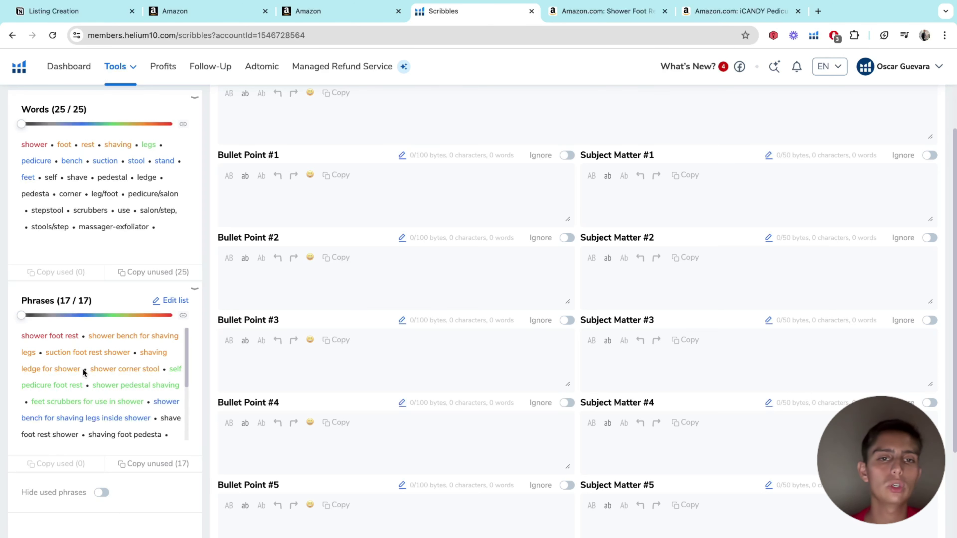
scroll(83, 368, down, 5)
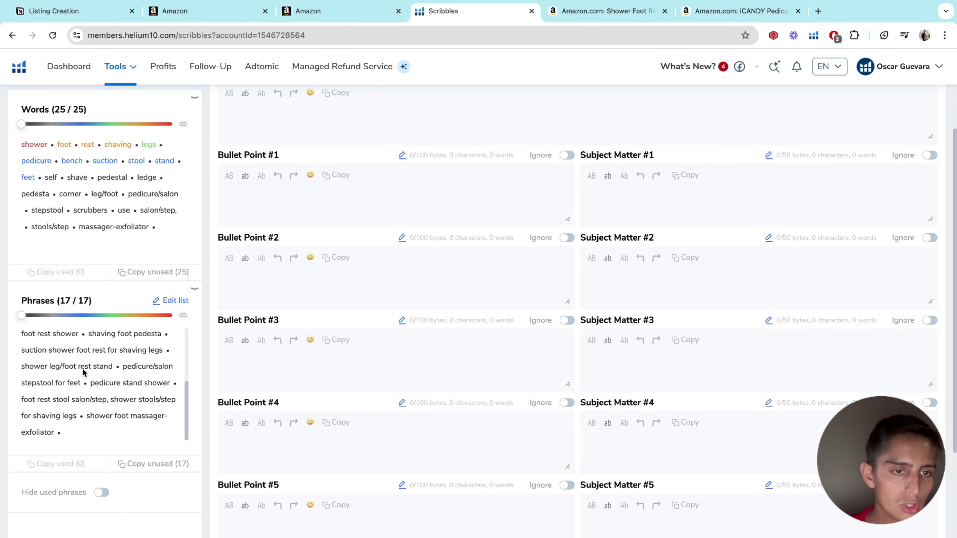
scroll(83, 368, down, 1)
scroll(41, 369, up, 5)
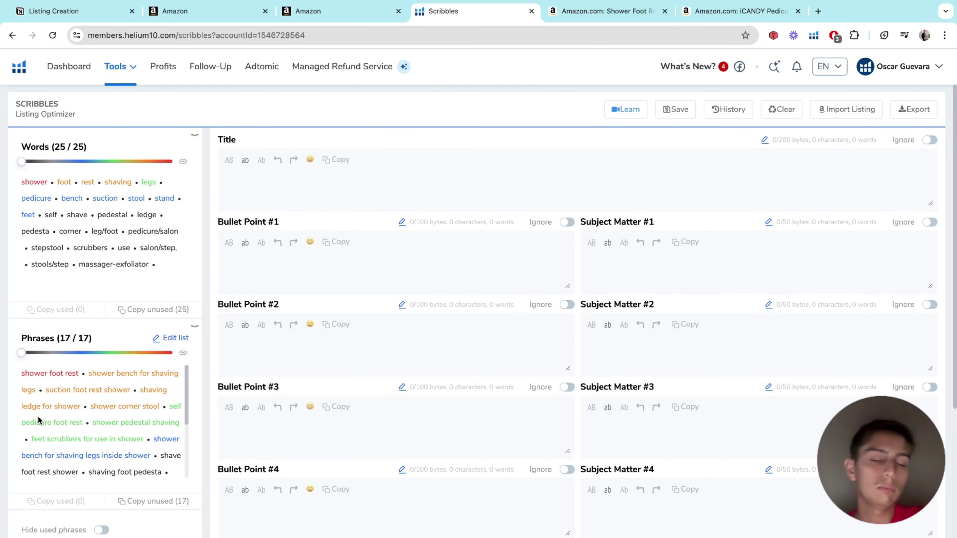
ctrl+scroll(2, 381, up, 5)
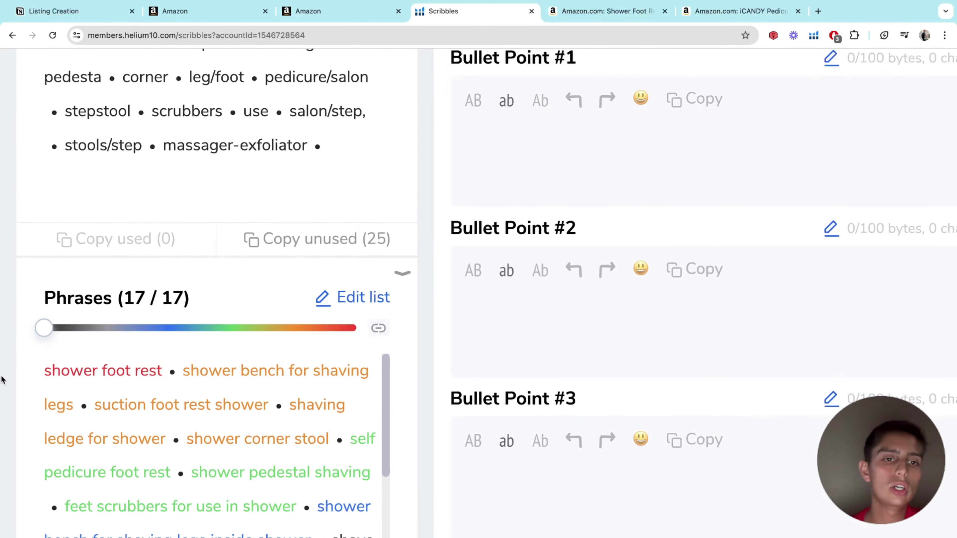
ctrl+scroll(2, 380, down, 5)
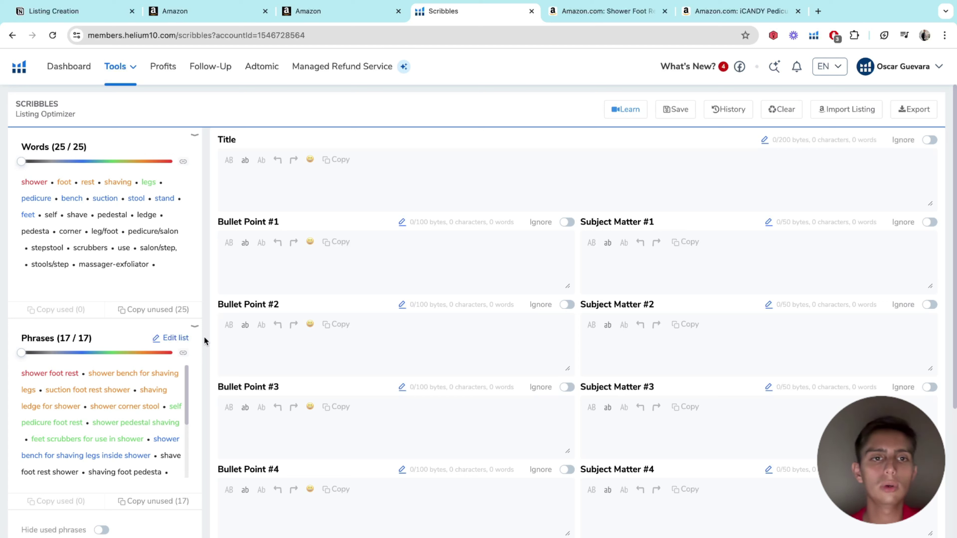
Copy the product title from the Voios shower foot rest listing on Amazon into the Scribbles Title, and trim it to "Shower Foot Rest"
click(267, 197)
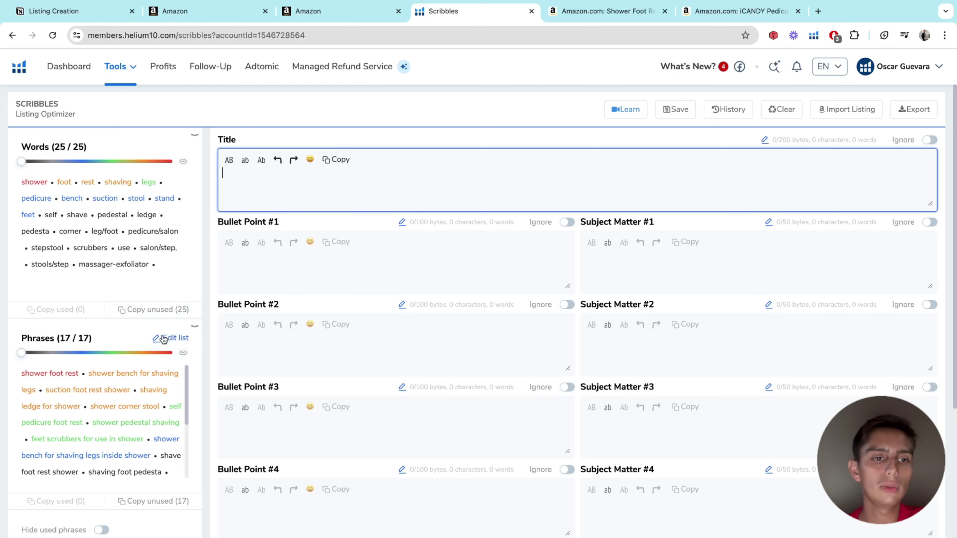
click(577, 11)
scroll(516, 184, up, 3)
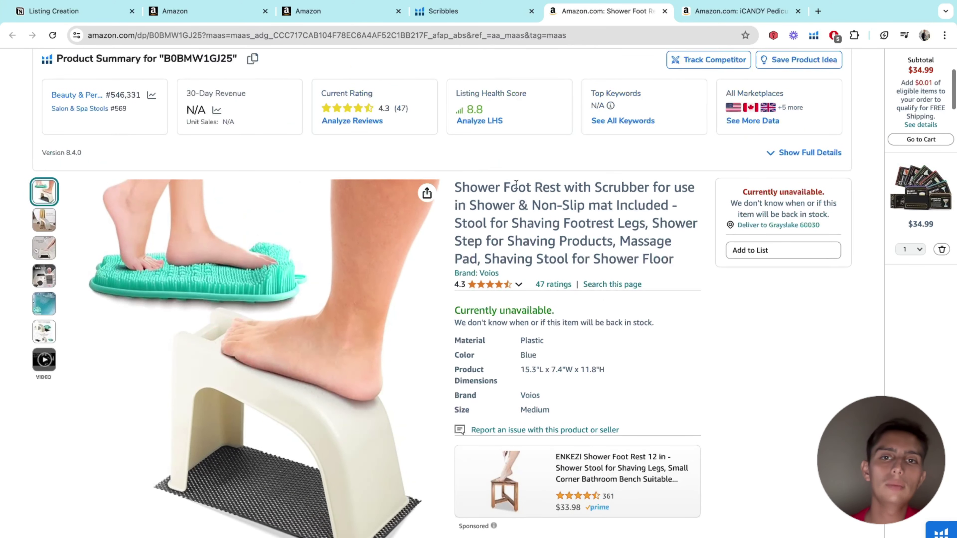
triple_click(542, 227)
key(ctrl+c)
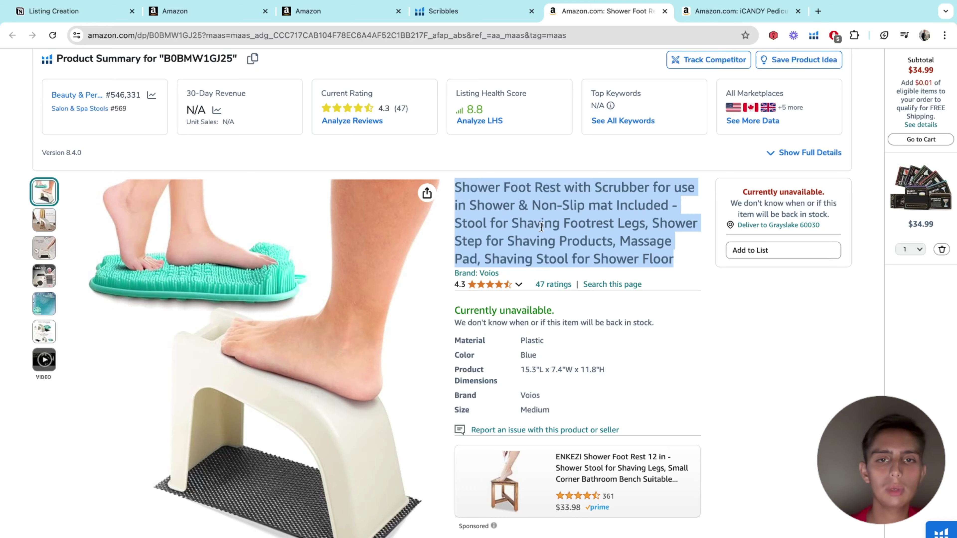
click(445, 12)
key(ctrl+v)
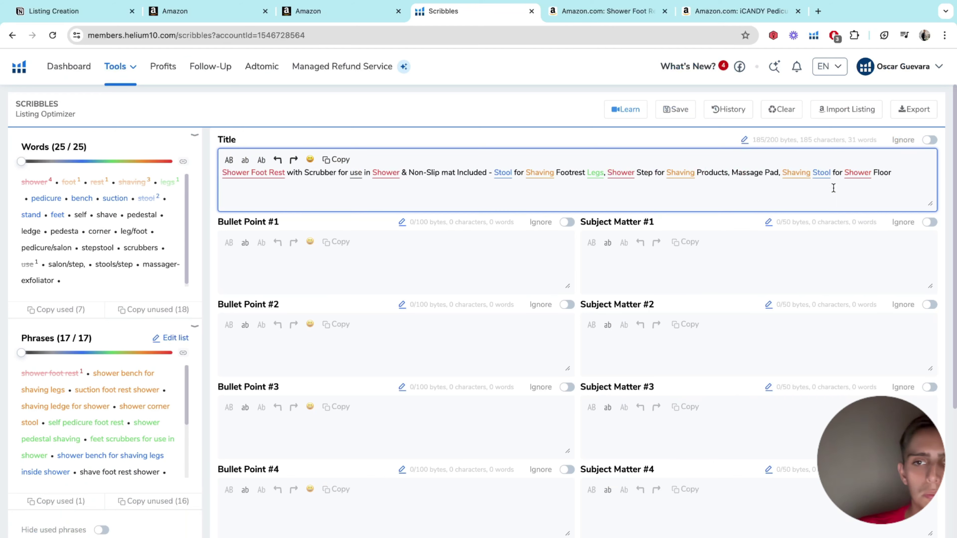
drag(891, 172, 286, 172)
key(BackSpace)
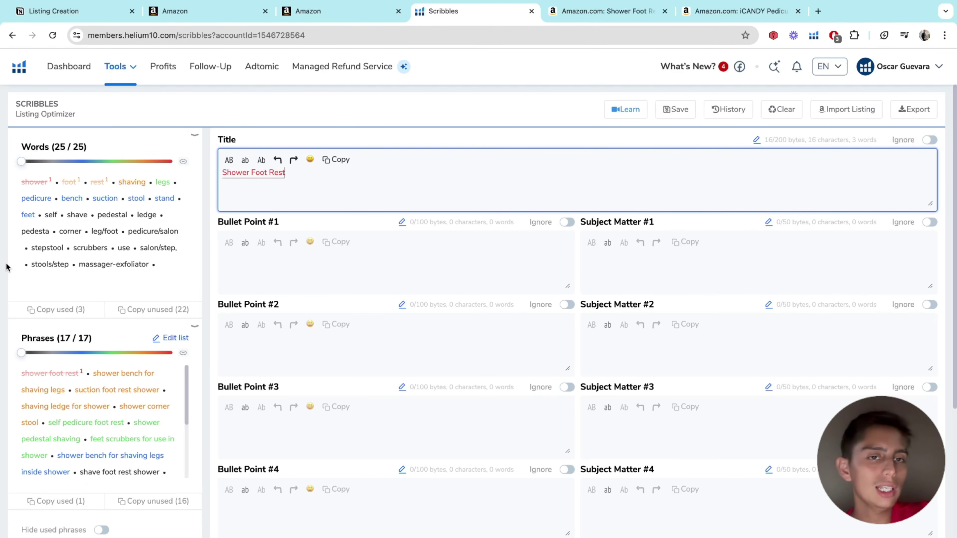
Append "shower bench for shaving legs" to the title and check the used phrases in the Phrases list
scroll(6, 267, up, 5)
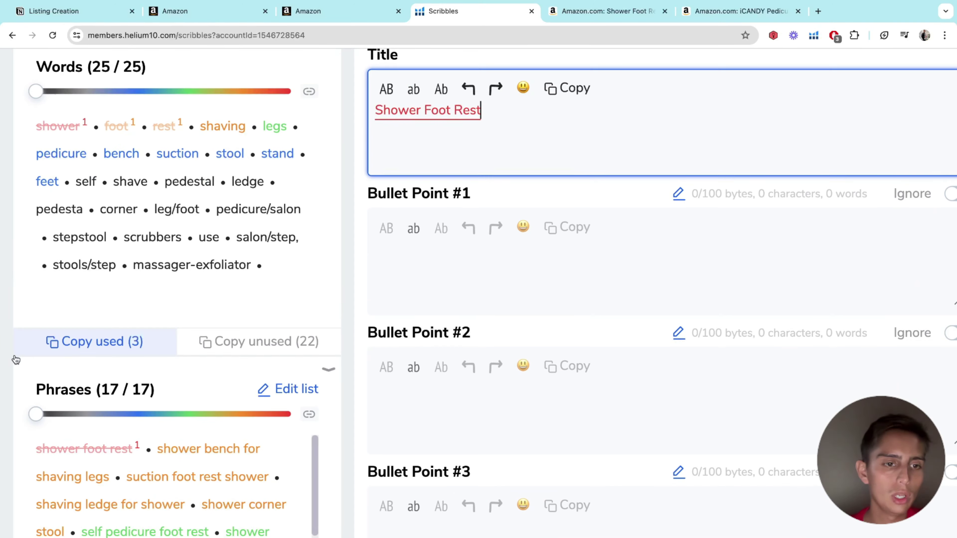
scroll(6, 429, up, 5)
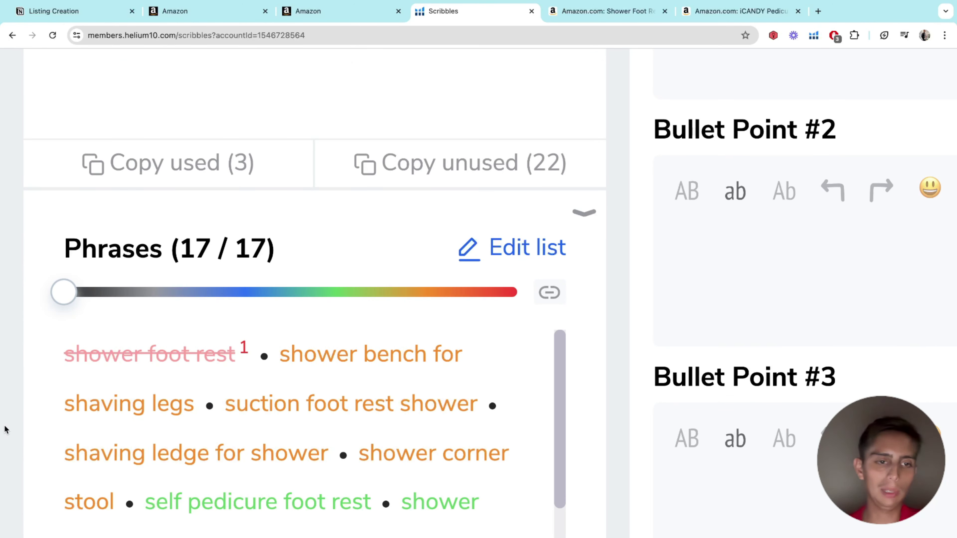
scroll(6, 429, down, 5)
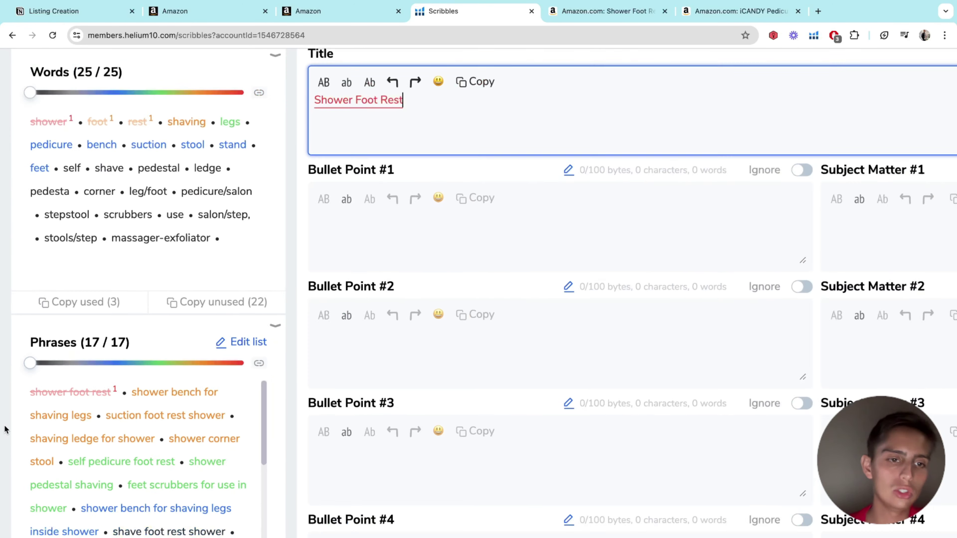
text(shower)
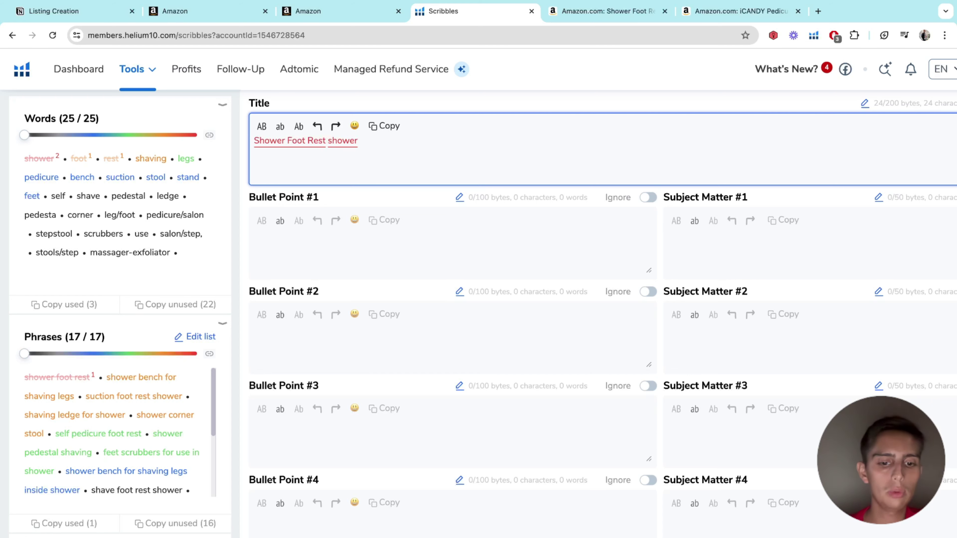
text(bench for shaving legs)
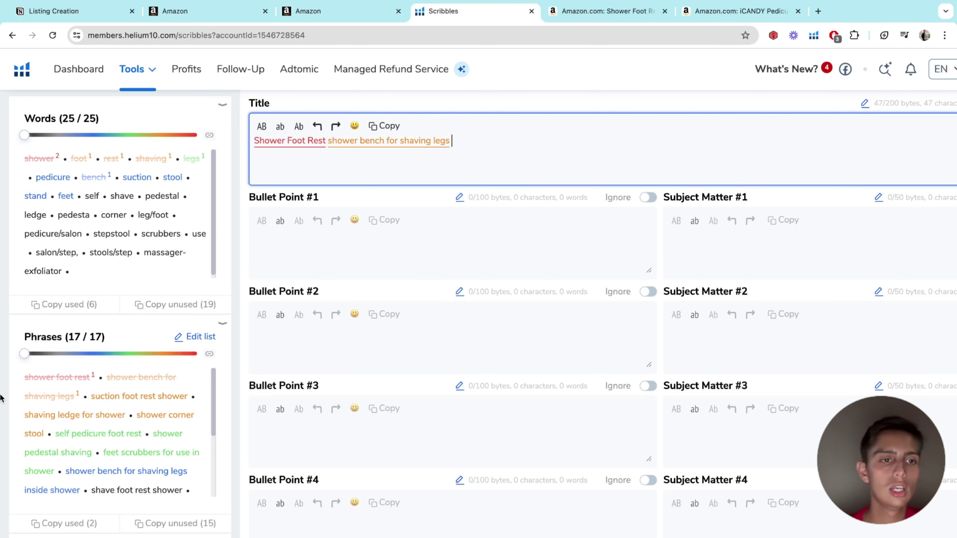
scroll(1, 400, up, 5)
scroll(1, 399, up, 2)
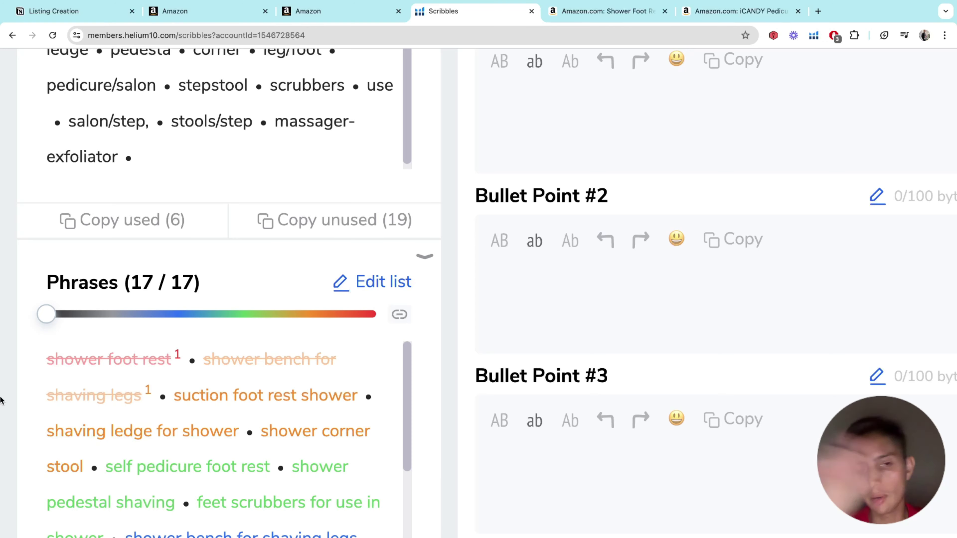
scroll(1, 400, down, 7)
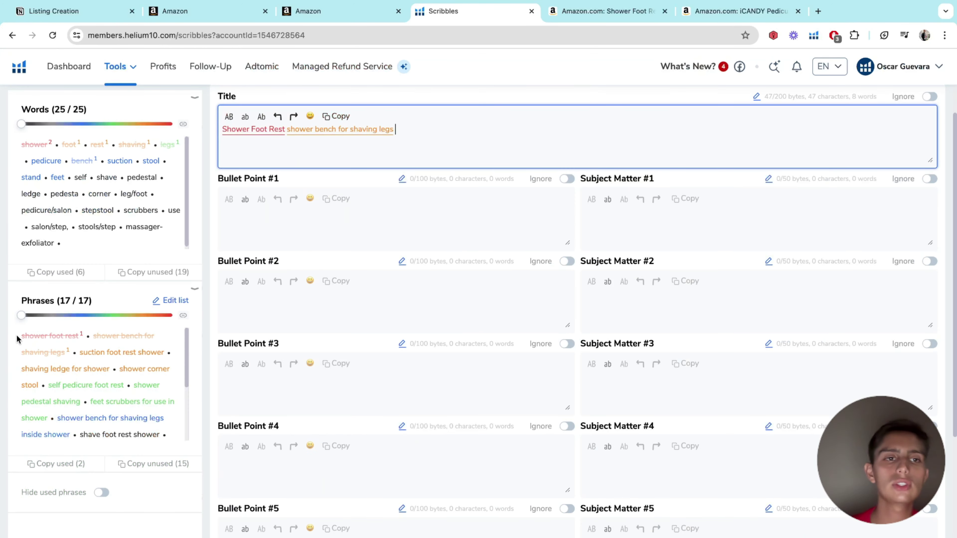
Start editing Bullet Point #1, and examine the "About this item" bullets of the iCANDY pedicure foot rest listing on Amazon
click(305, 267)
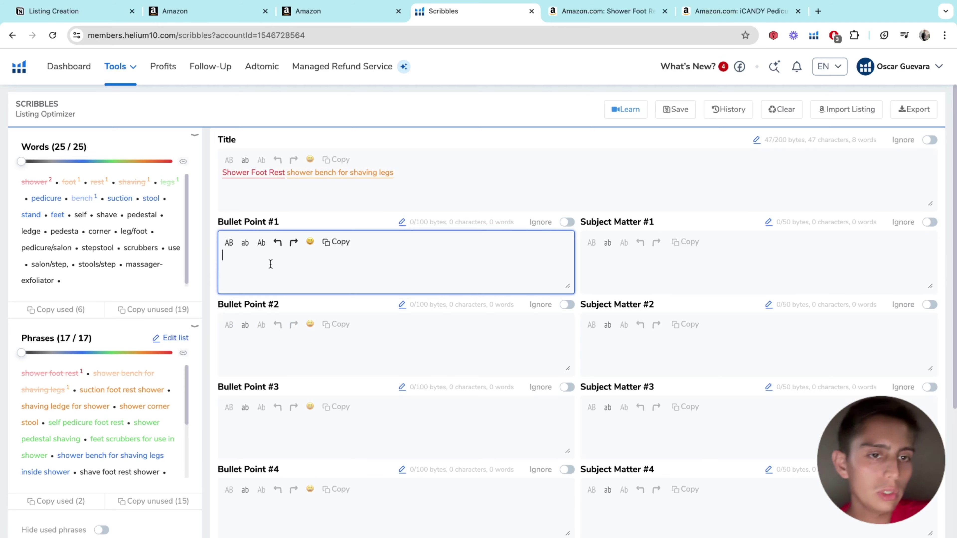
mouse_move(605, 15)
click(735, 11)
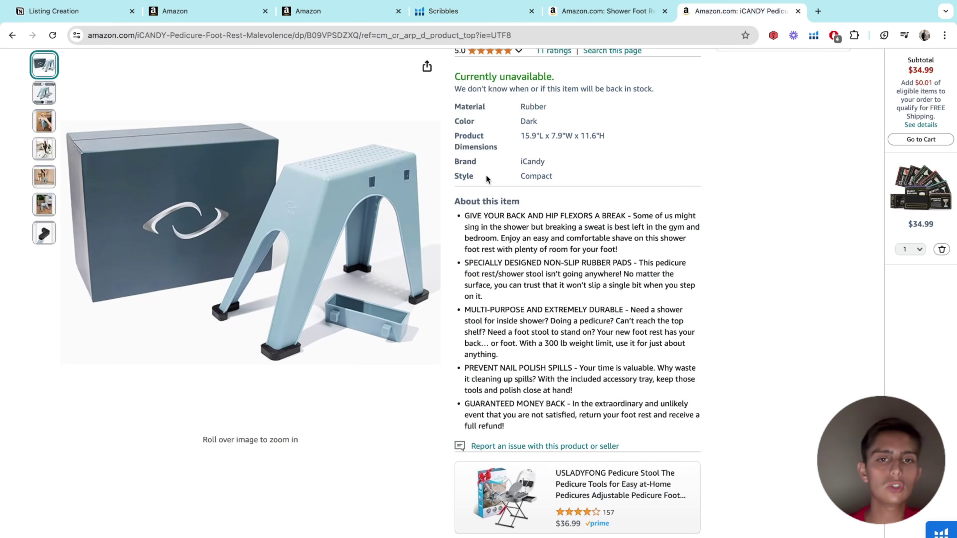
scroll(731, 336, up, 5)
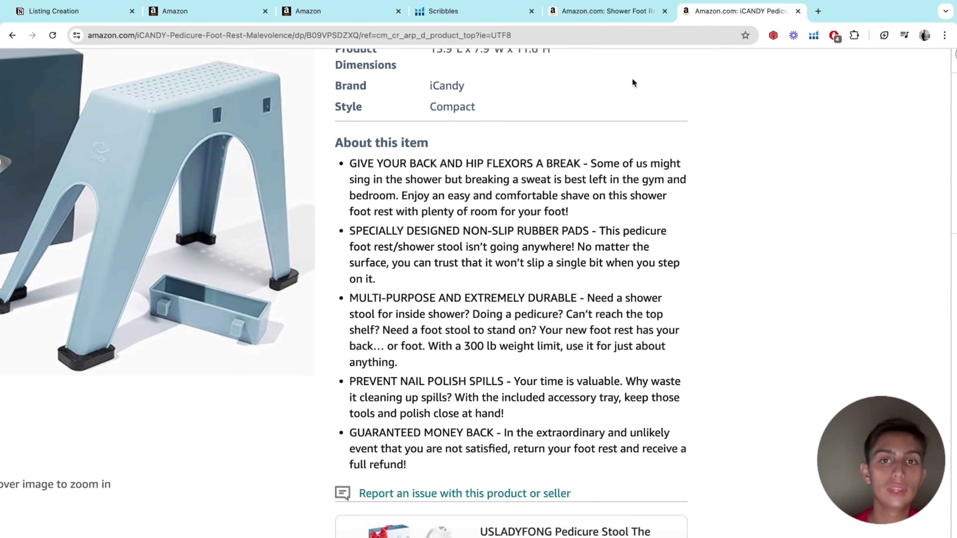
click(607, 11)
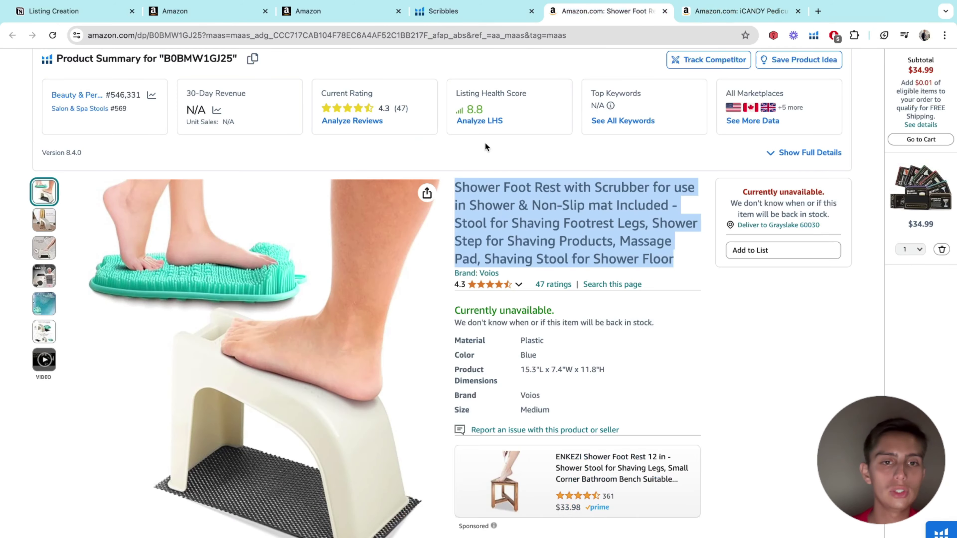
click(735, 6)
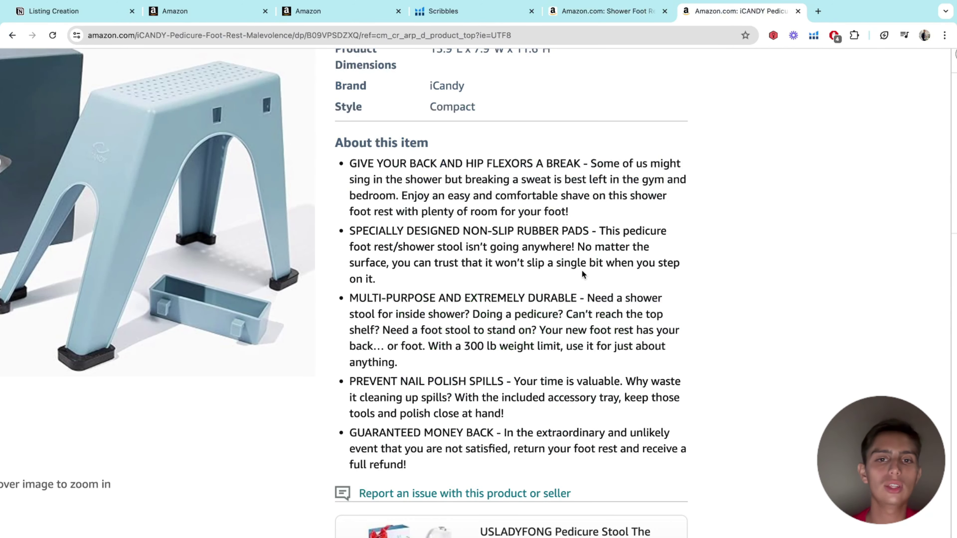
Copy the "GIVE YOUR BACK AND HIP FLEXORS A BREAK" bullet from the iCANDY listing into Bullet Point #1 in Scribbles
triple_click(519, 185)
key(ctrl+c)
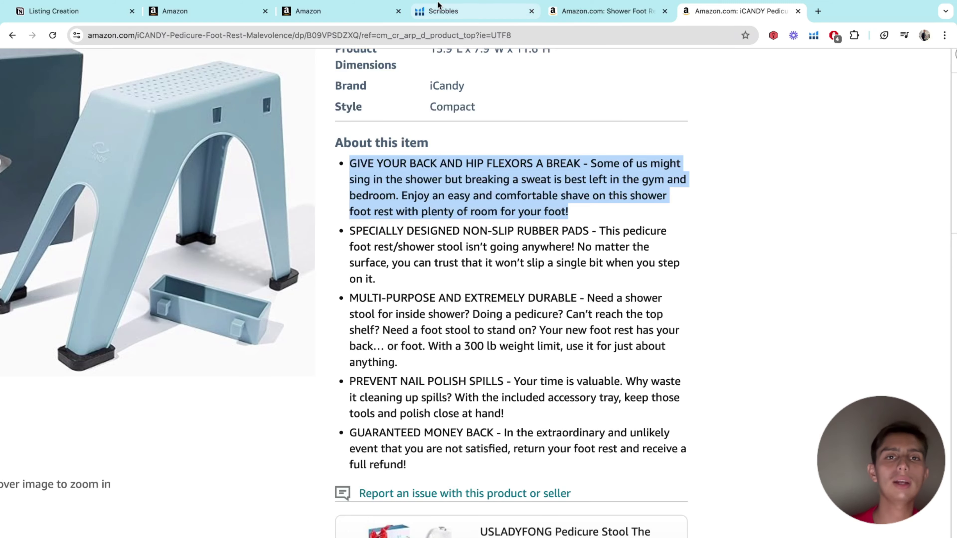
click(434, 11)
key(ctrl+v)
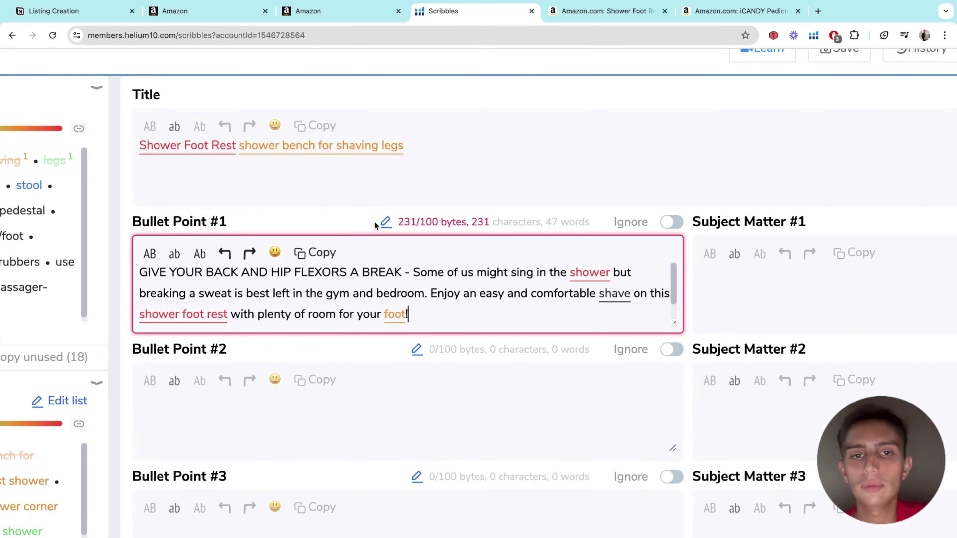
key(Tab)
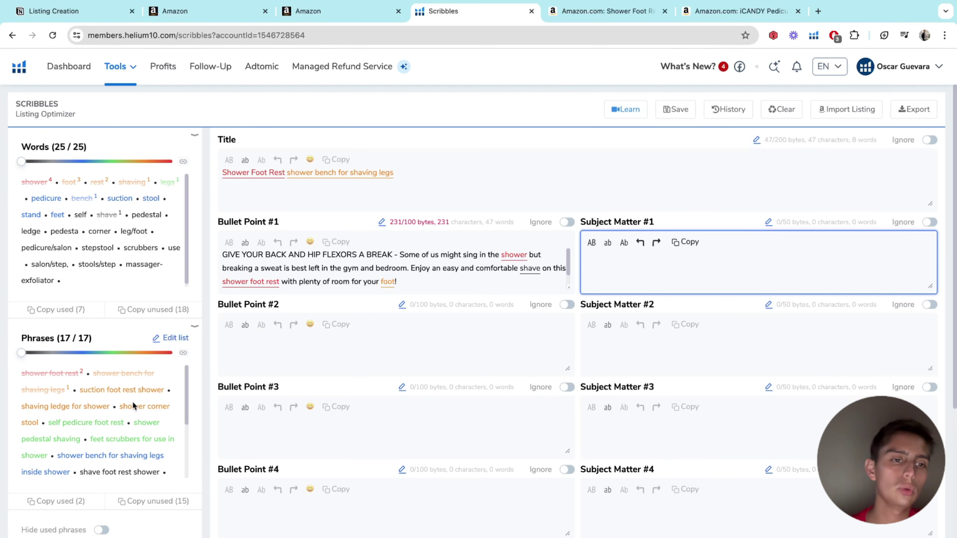
Remove the full text of Bullet Point #1 and paste it back into the same field
click(397, 266)
key(ctrl+a)
key(ctrl+c)
key(BackSpace)
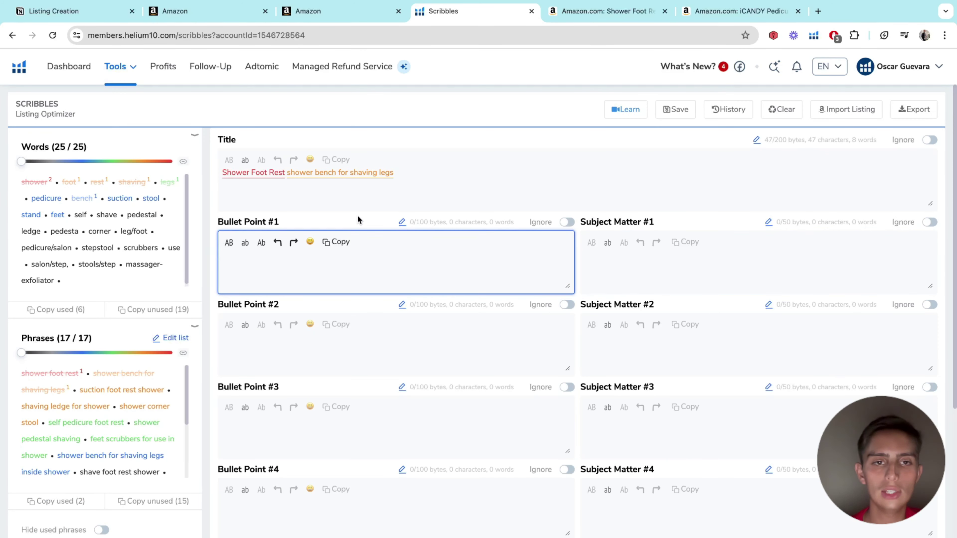
click(347, 261)
key(ctrl+v)
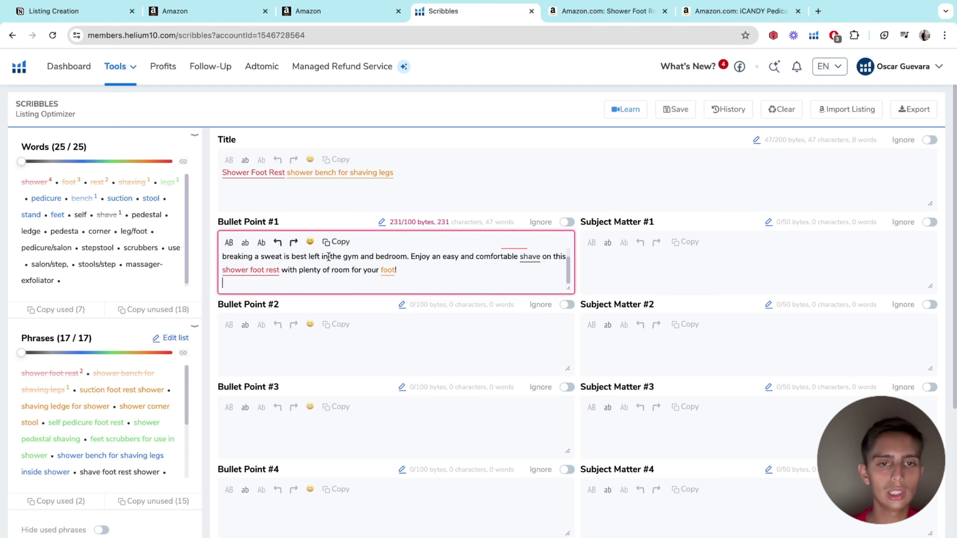
Copy the Bullet Point #1 text from Scribbles and replace the first Bullet Point of the Seller Central listing with it
click(327, 257)
key(ctrl+a)
key(ctrl+c)
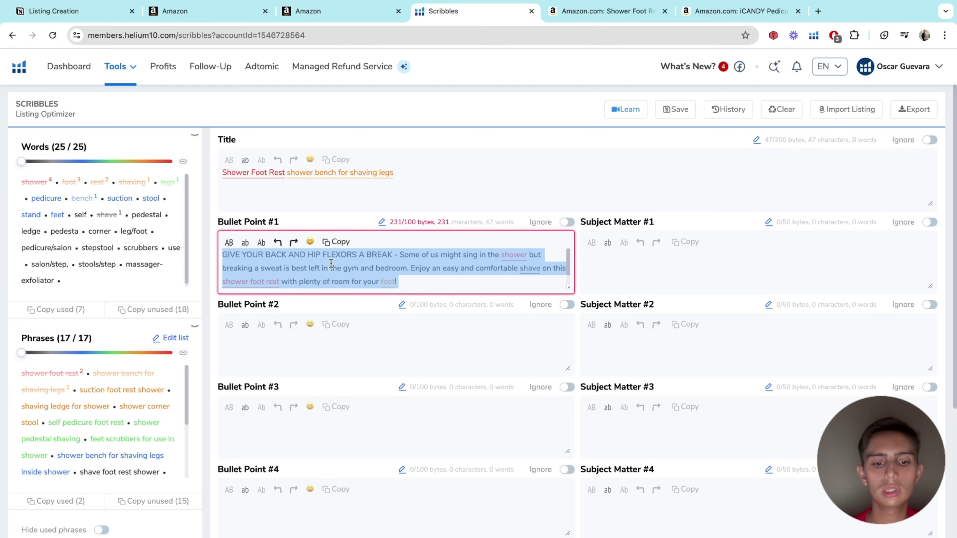
click(322, 14)
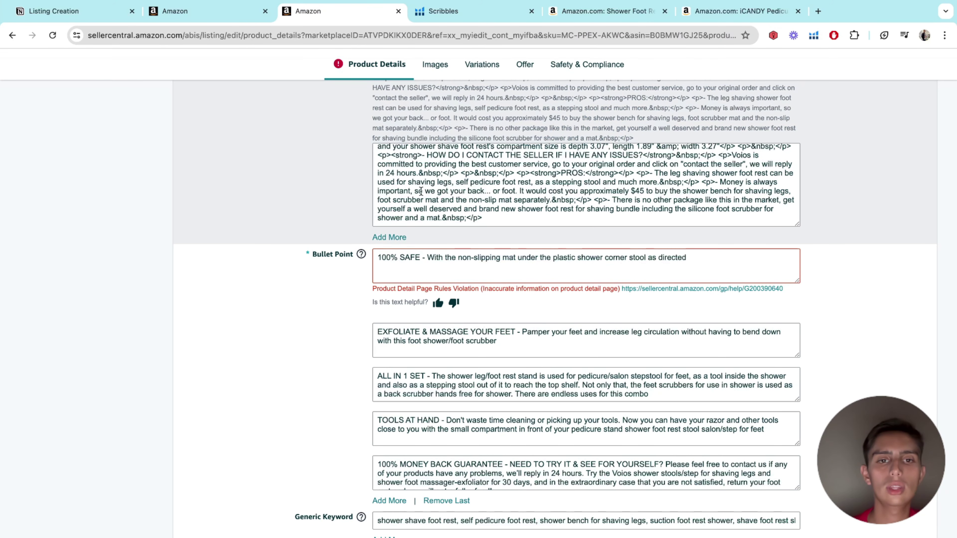
scroll(446, 281, up, 1)
triple_click(445, 281)
key(ctrl+v)
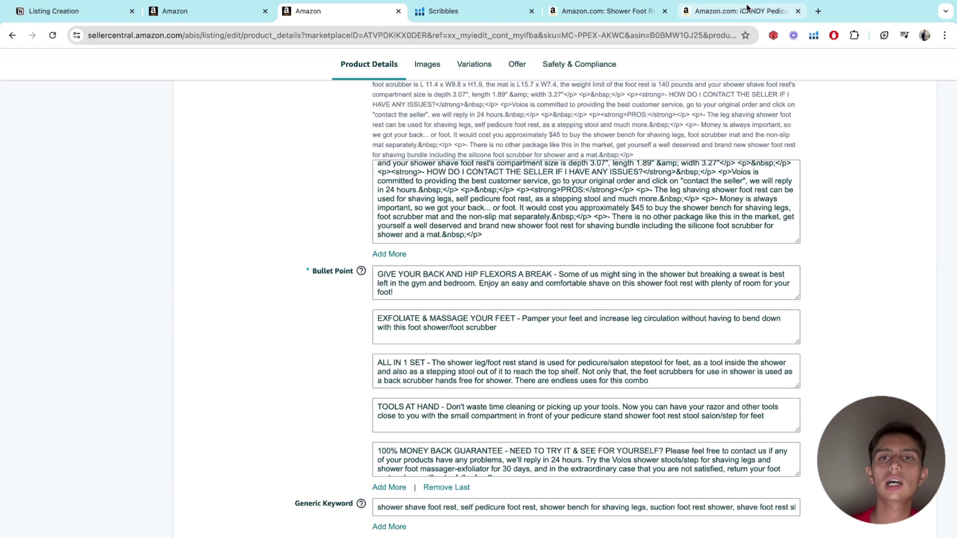
Compare the iCANDY listing's bullets with Bullet Point #1 in Scribbles, and look over the iCANDY product page
click(719, 17)
click(533, 279)
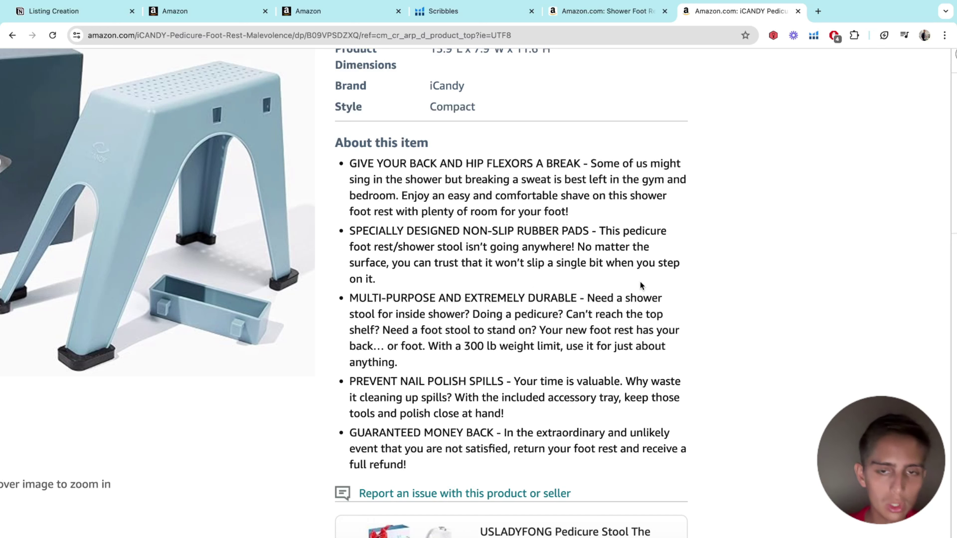
click(467, 10)
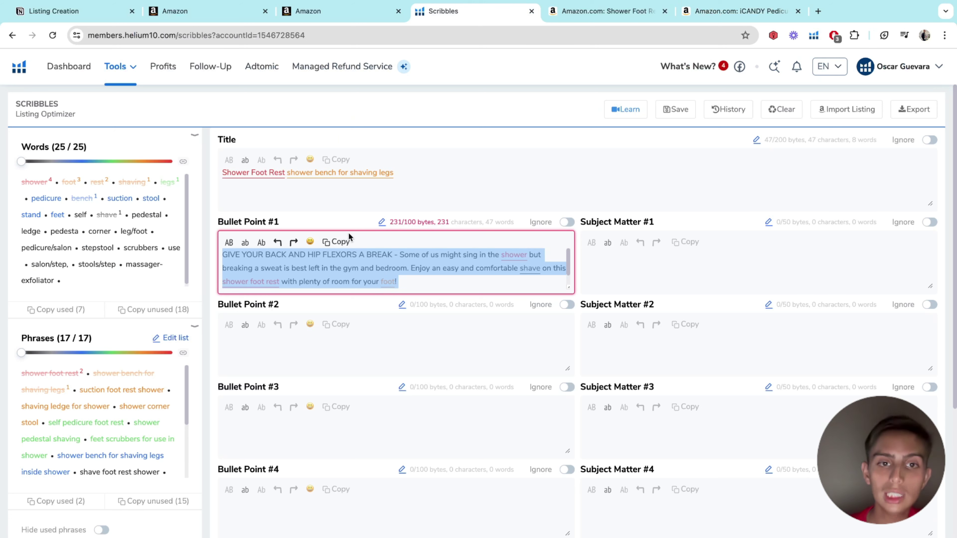
click(349, 269)
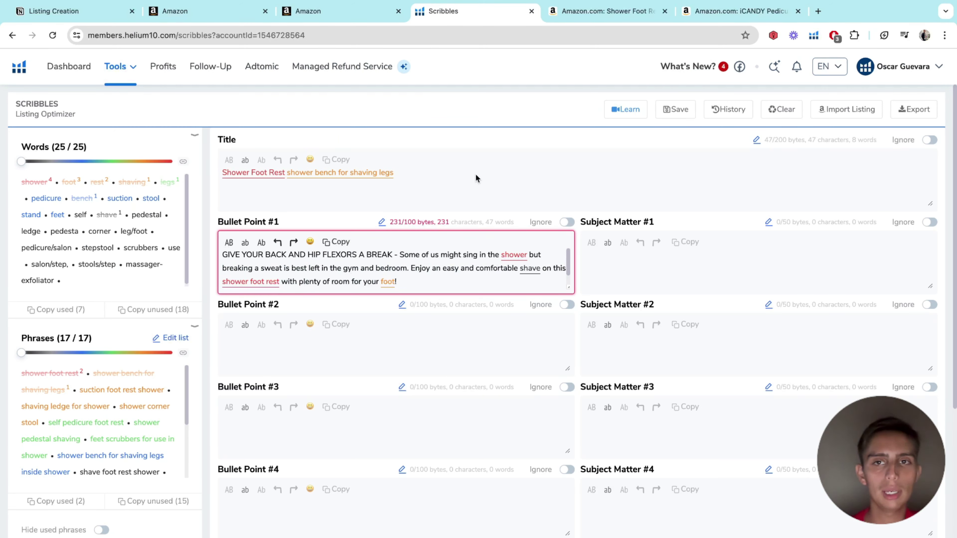
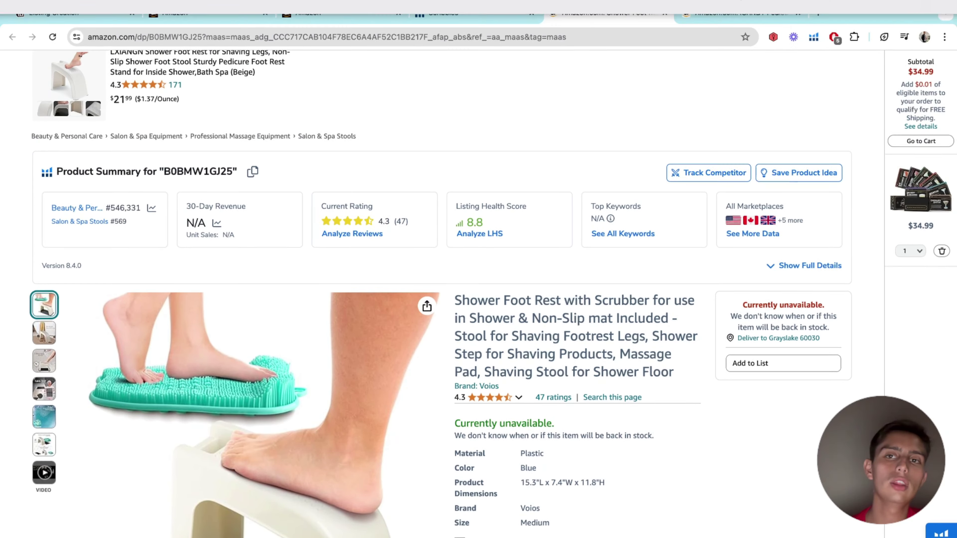
key(ctrl+Tab)
scroll(627, 230, up, 10)
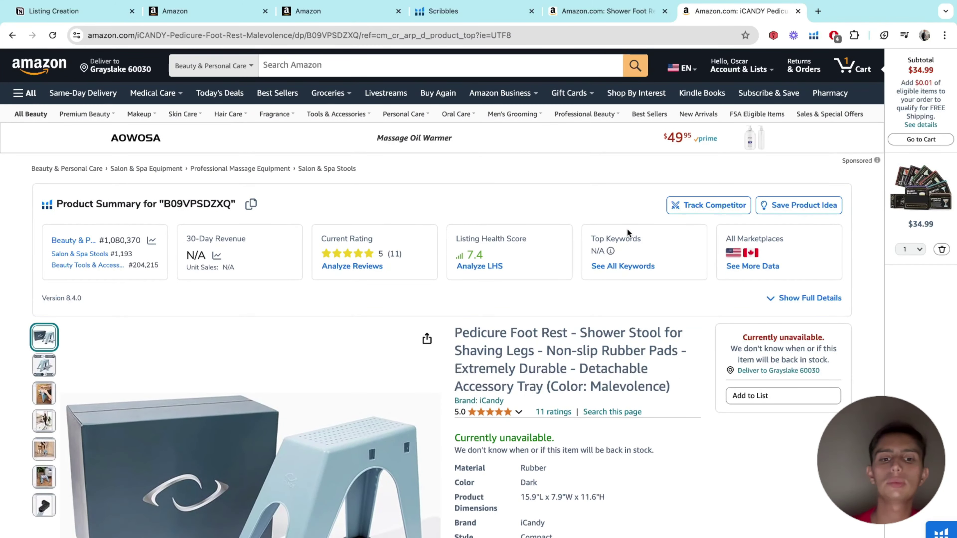
scroll(627, 229, down, 5)
Examine the Scribbles fields from the title and Subject Matter entries down to Description and Search Terms
click(469, 12)
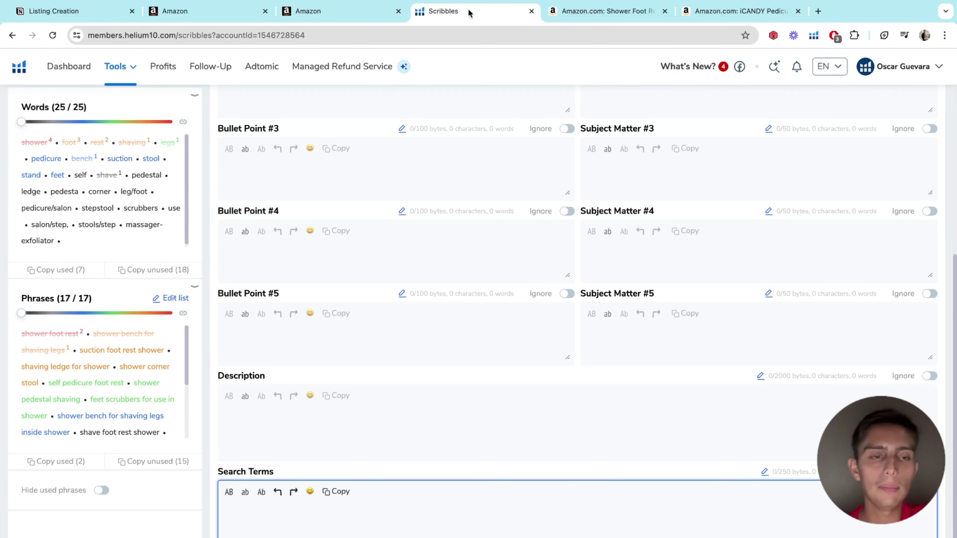
scroll(387, 212, up, 2)
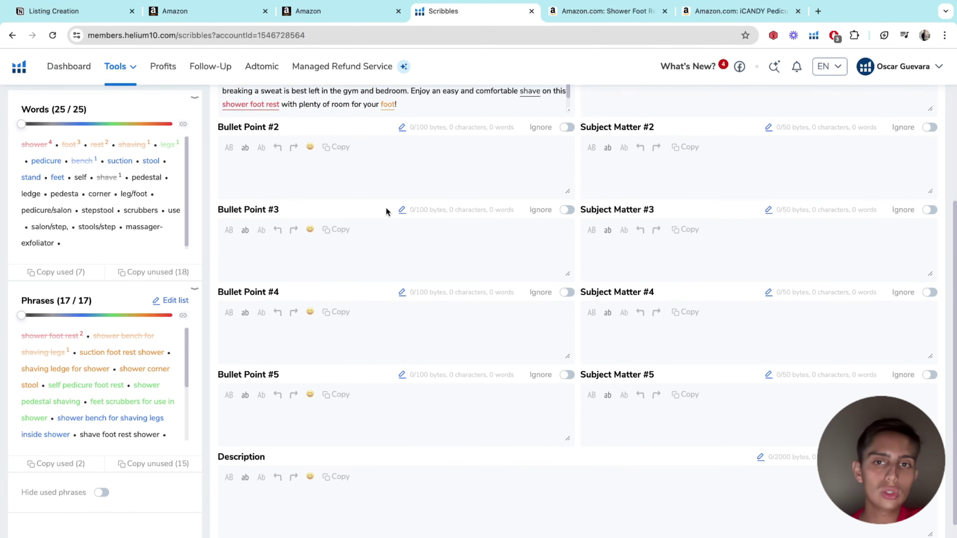
scroll(522, 267, down, 2)
scroll(521, 267, up, 5)
click(715, 203)
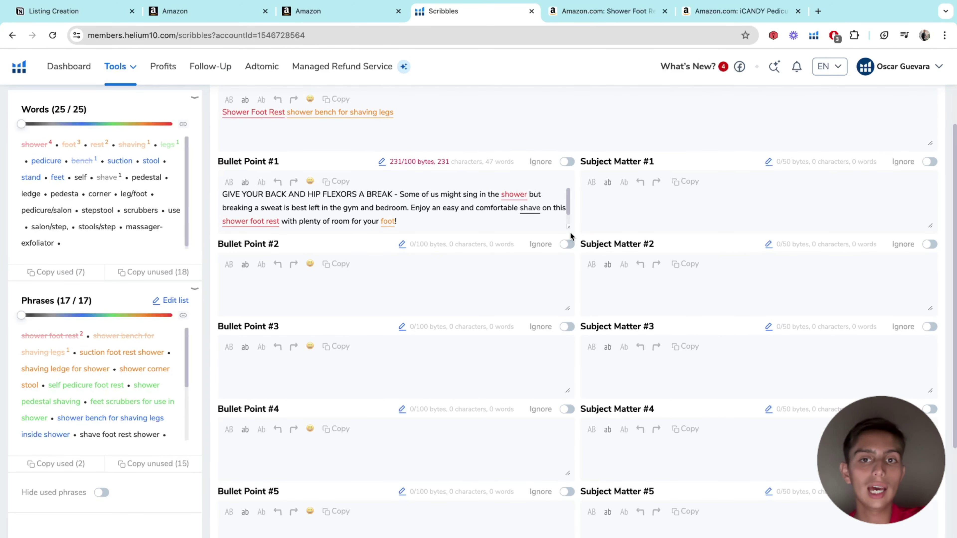
scroll(573, 238, down, 5)
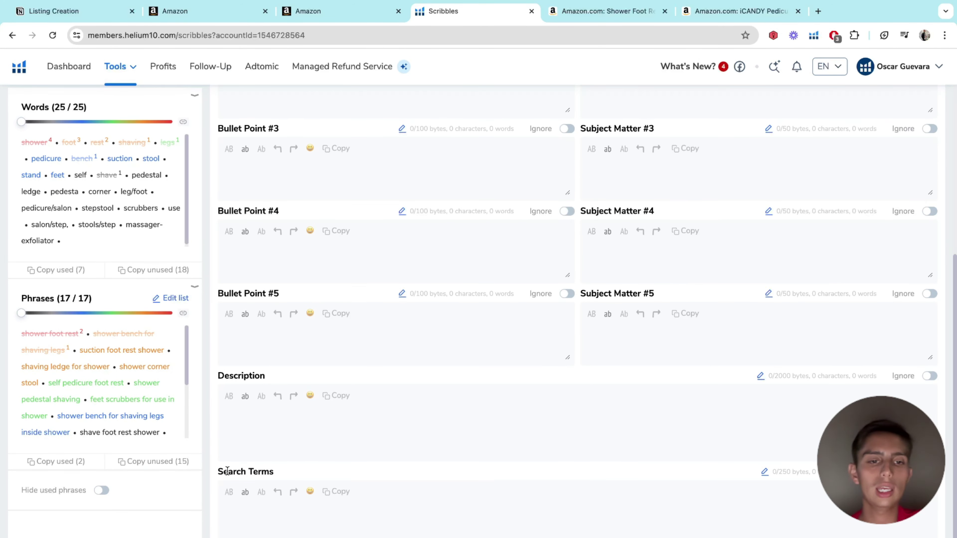
scroll(560, 314, up, 5)
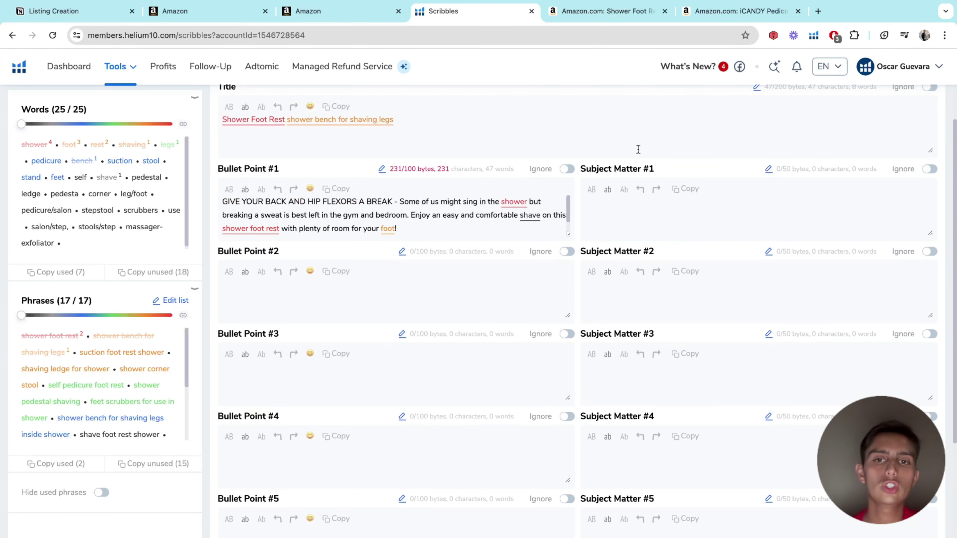
triple_click(626, 169)
click(626, 170)
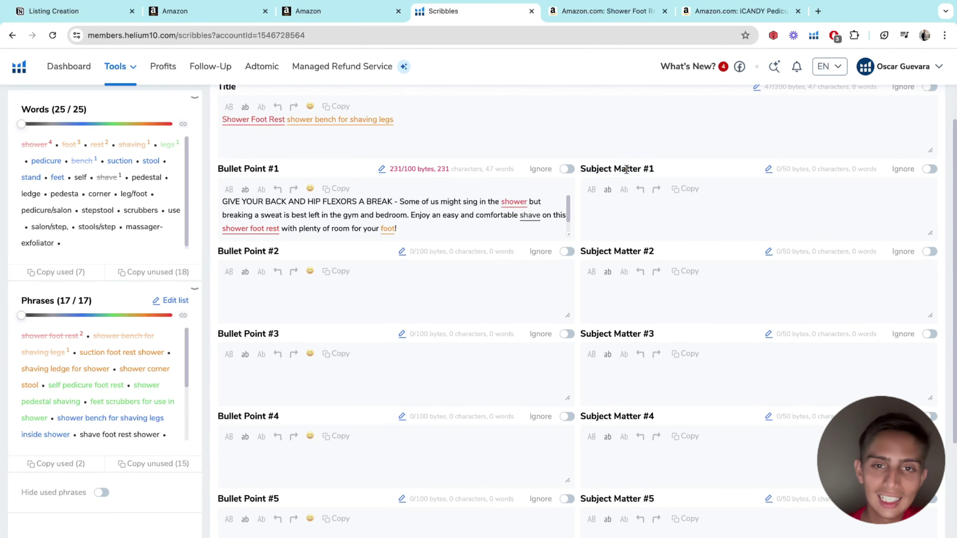
scroll(626, 170, down, 5)
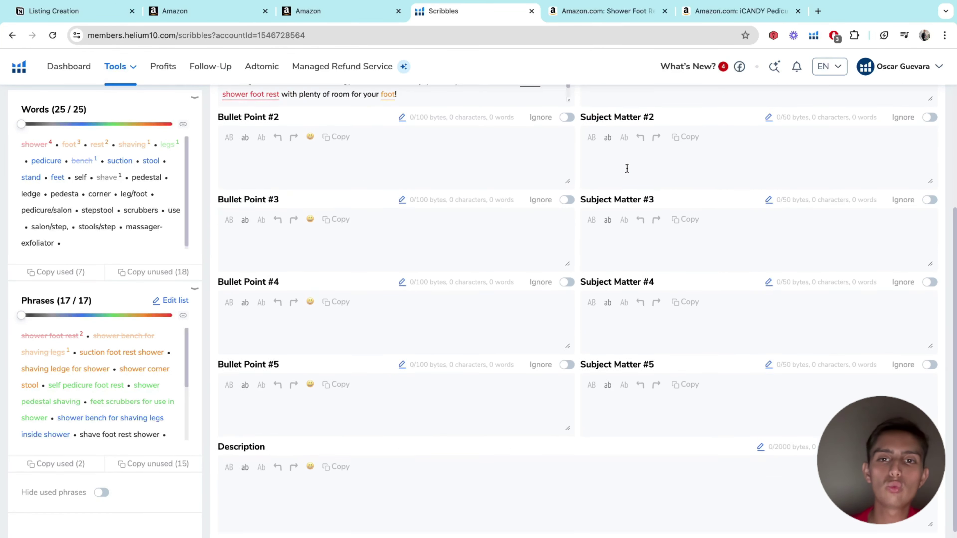
click(306, 516)
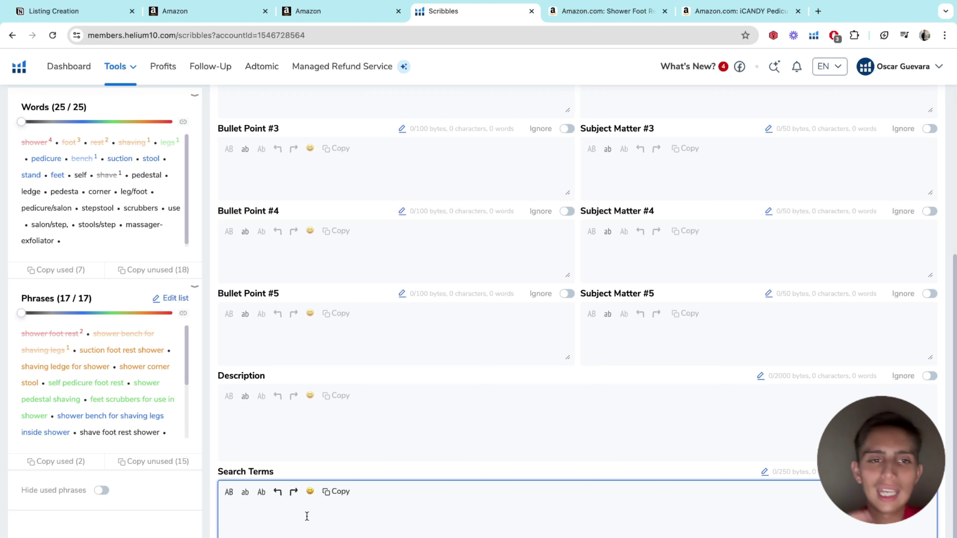
Point out the Subject Matter #1 field beside the first bullet point
scroll(307, 516, up, 6)
double_click(628, 197)
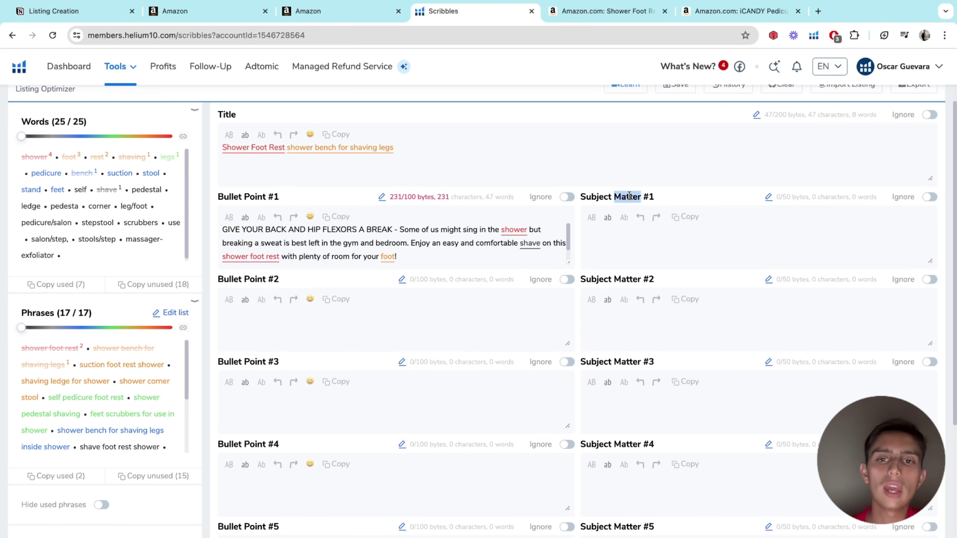
click(628, 196)
double_click(629, 196)
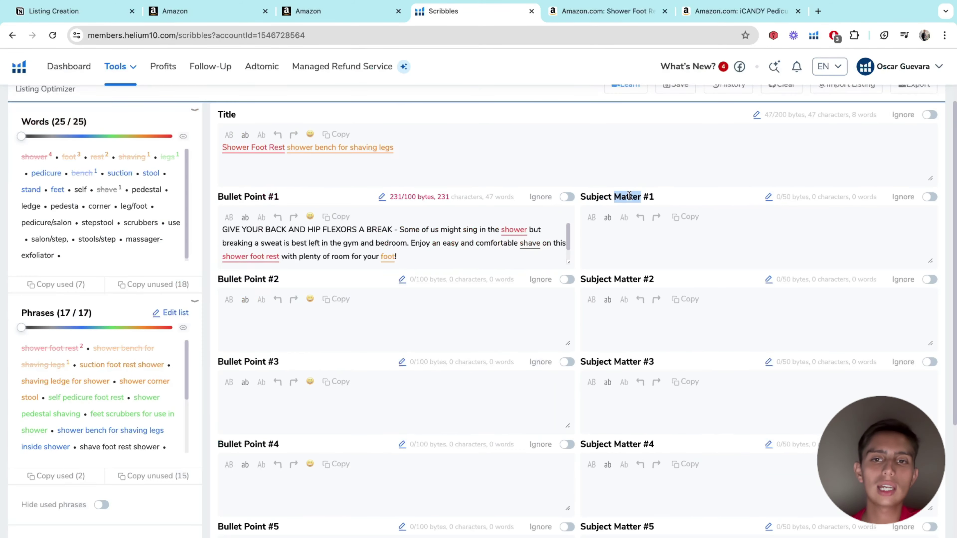
triple_click(629, 196)
click(701, 192)
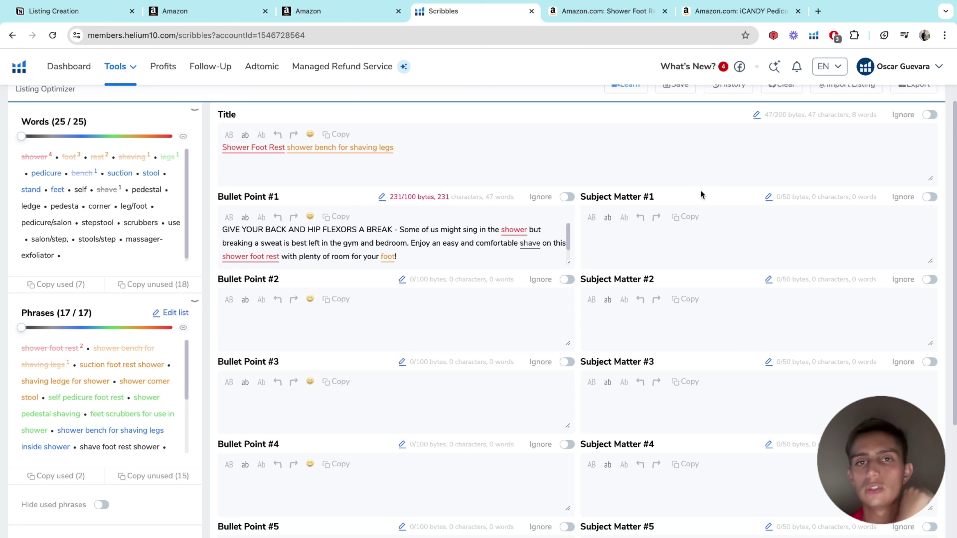
Review the Voios shower foot rest and iCANDY pedicure foot rest listings on Amazon, and return to Scribbles
click(595, 11)
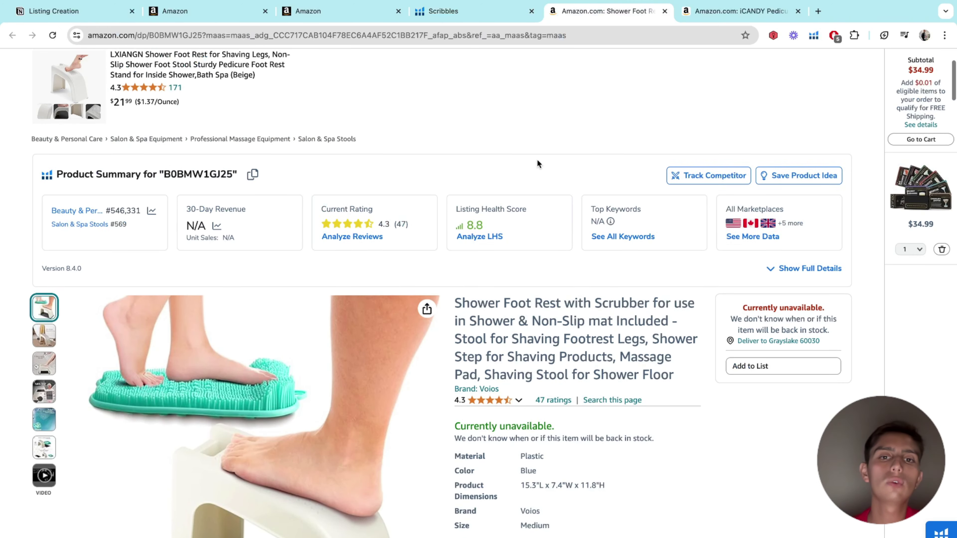
scroll(537, 159, up, 4)
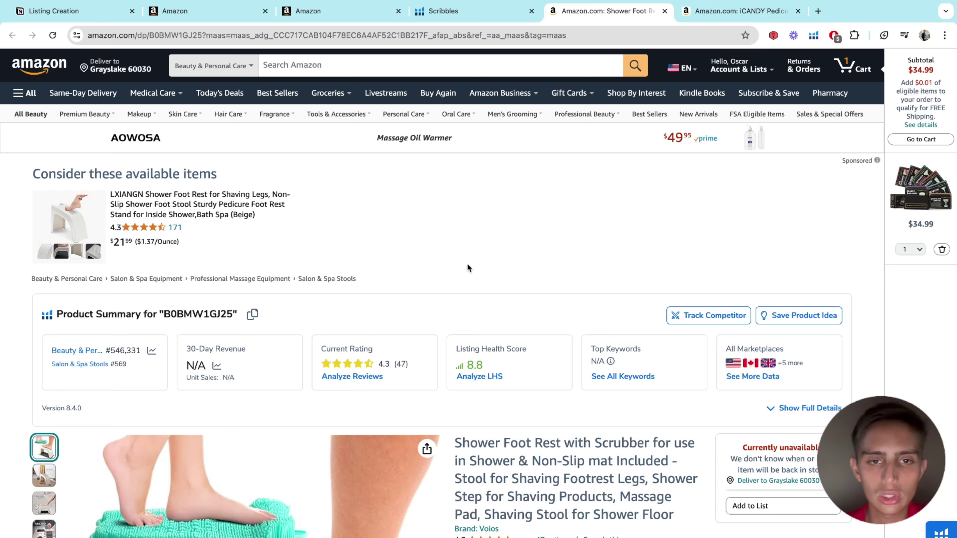
scroll(468, 264, down, 7)
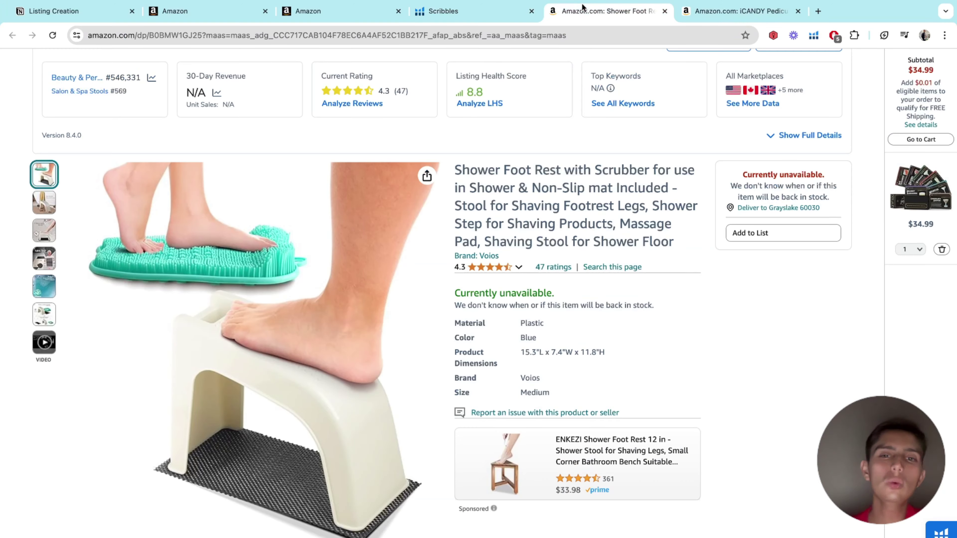
click(720, 16)
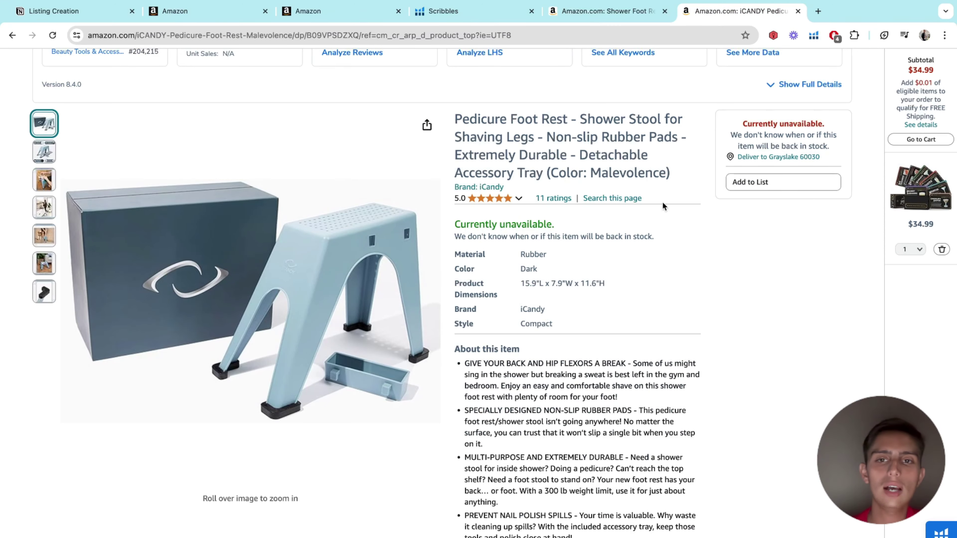
scroll(678, 234, down, 4)
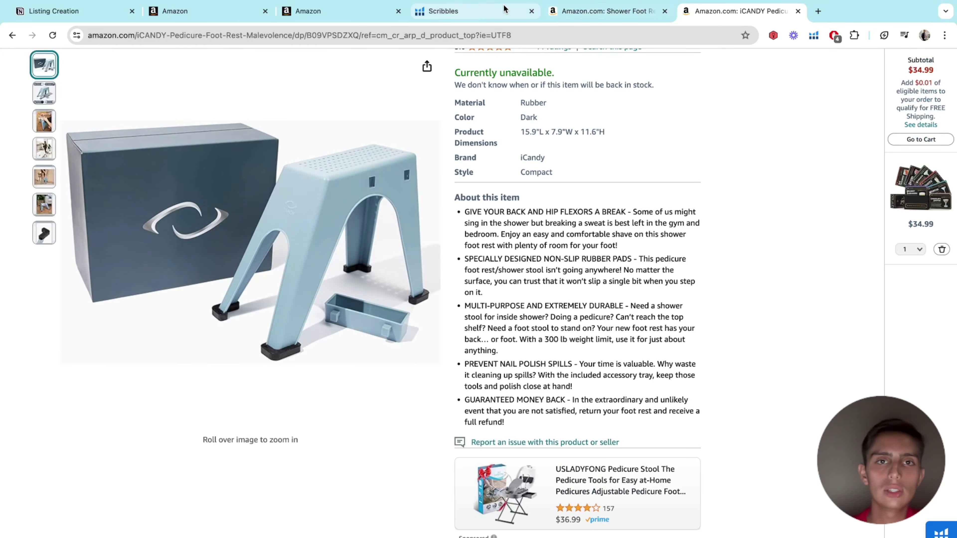
click(503, 9)
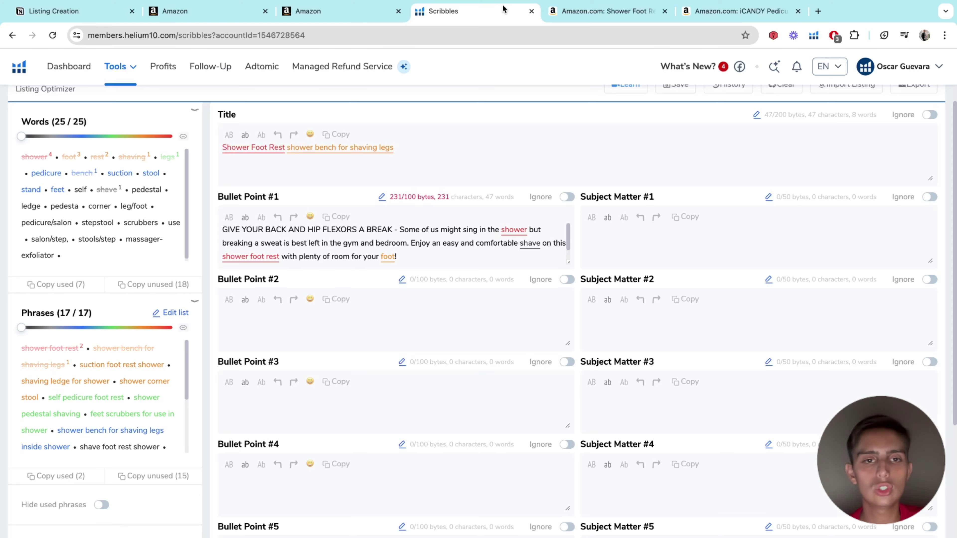
Inspect the Subject Matter fields up close, and check the Search Terms field below the Description
ctrl+scroll(694, 189, up, 3)
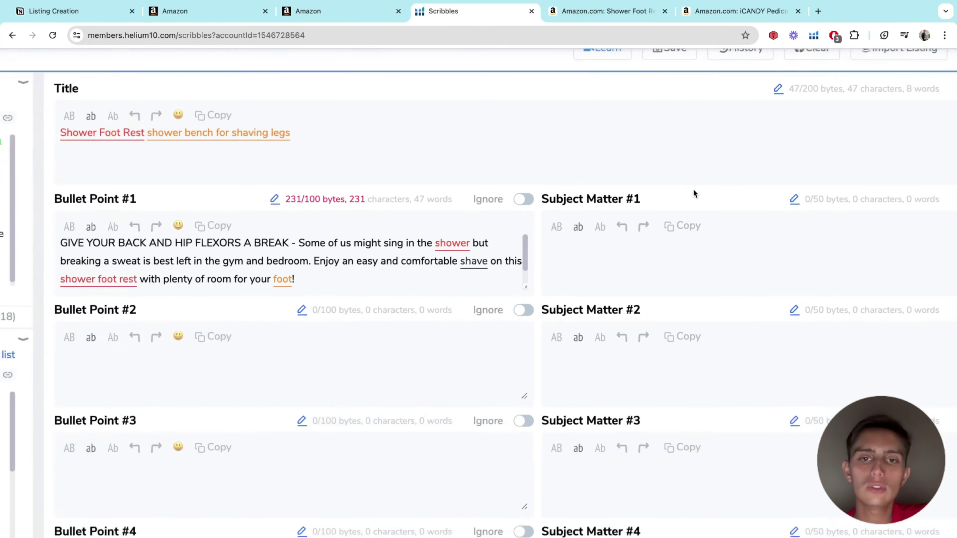
ctrl+scroll(694, 189, down, 3)
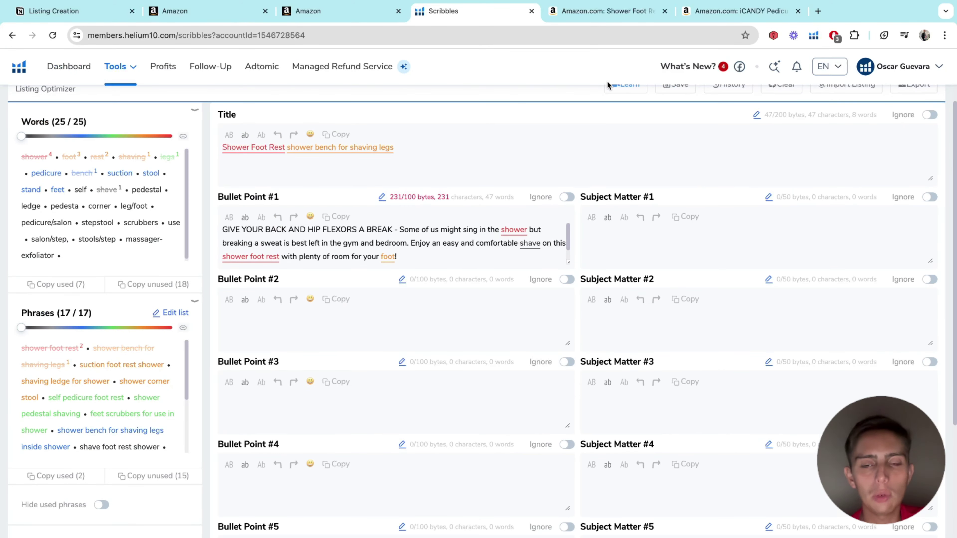
scroll(578, 187, down, 6)
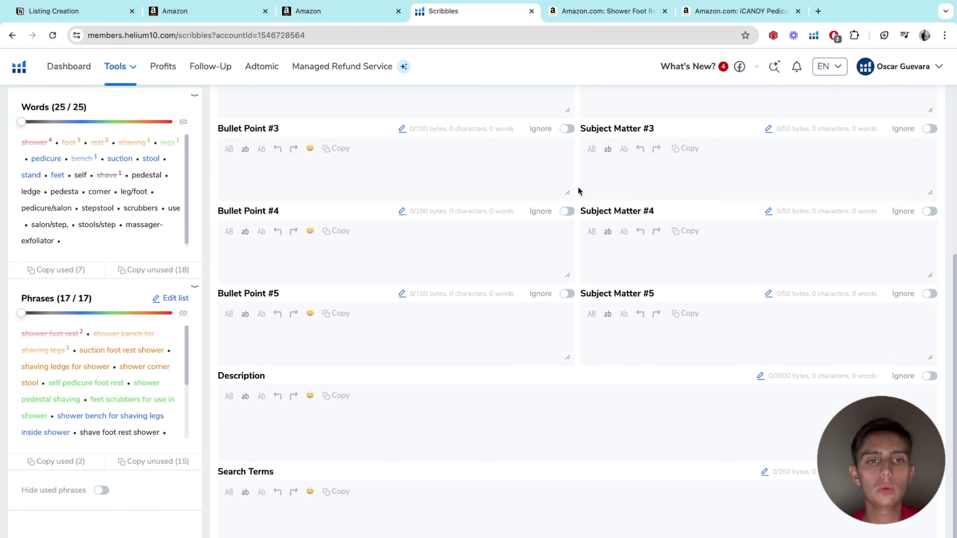
click(275, 504)
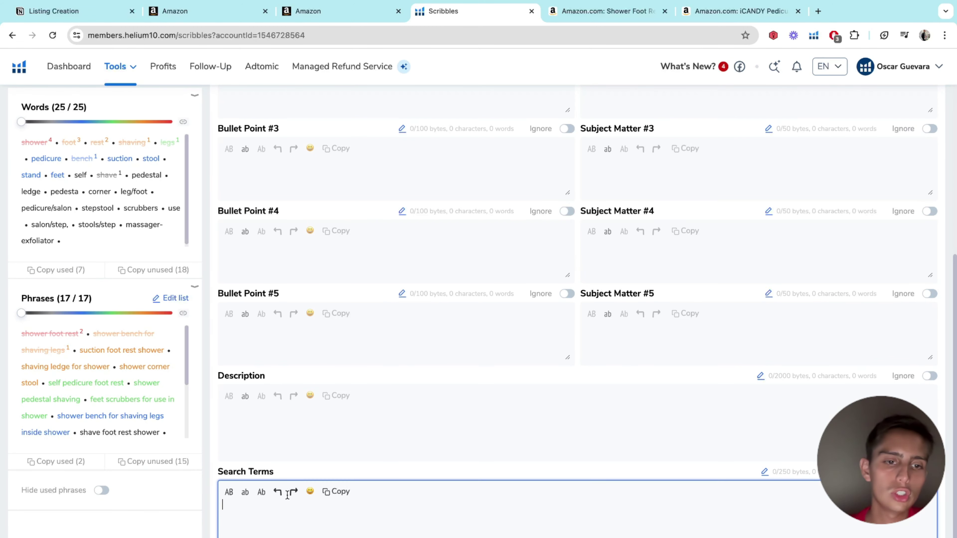
click(290, 467)
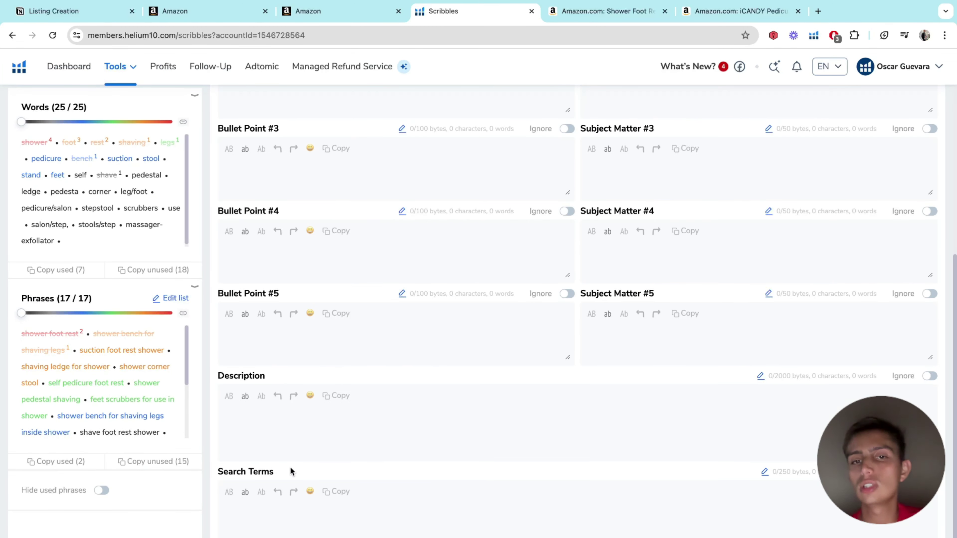
Check the Bullet Point #1 text in Scribbles alongside the Voios shower foot rest listing on Amazon, and return to the end of the bullet
scroll(290, 467, up, 7)
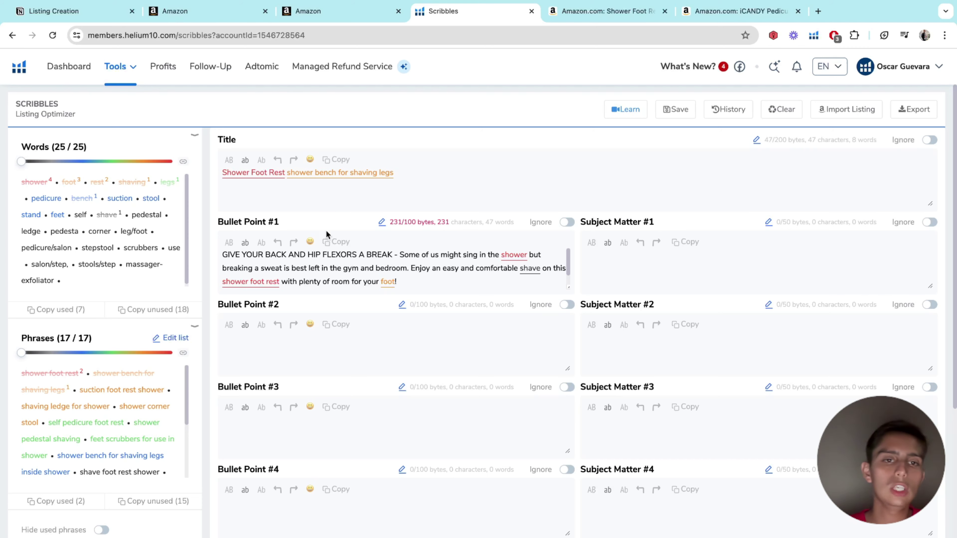
click(395, 268)
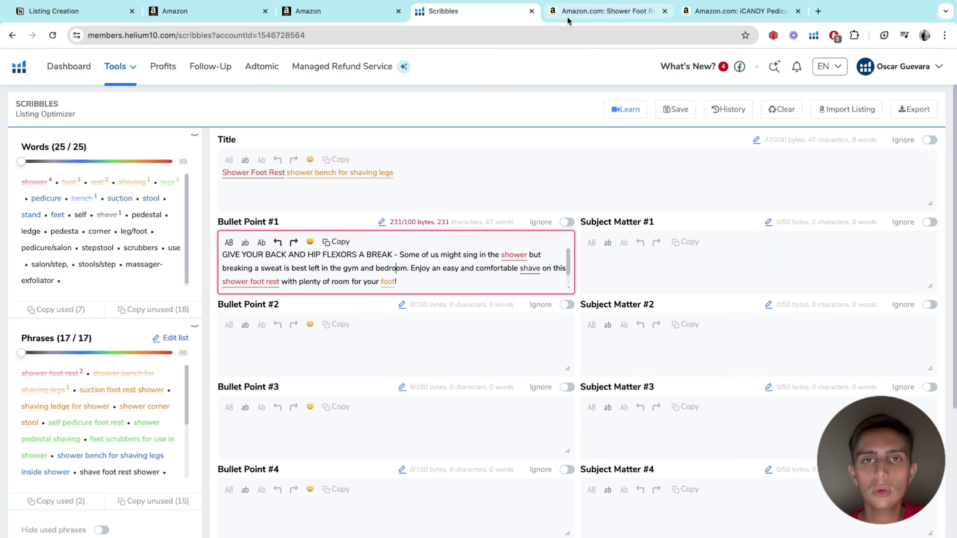
click(568, 19)
scroll(490, 207, down, 1)
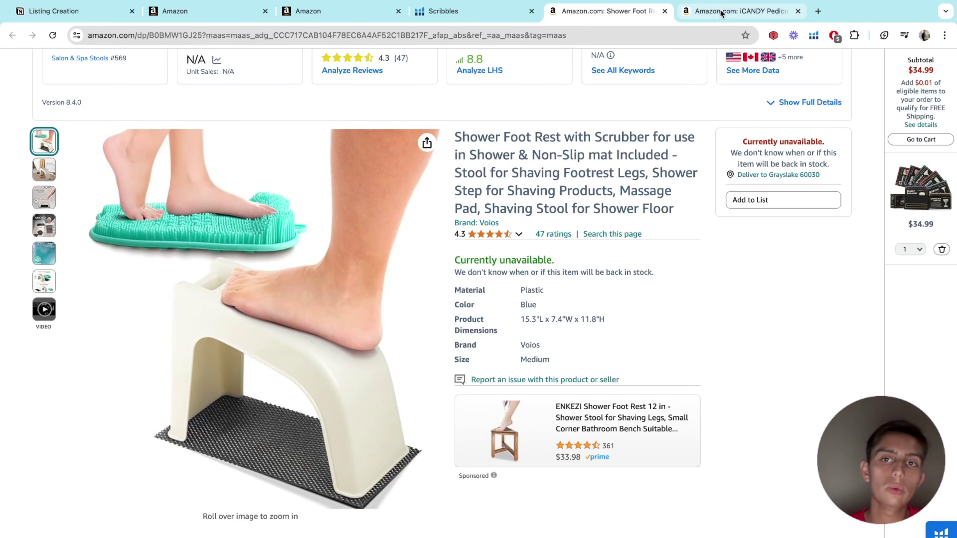
click(721, 12)
click(618, 11)
click(478, 17)
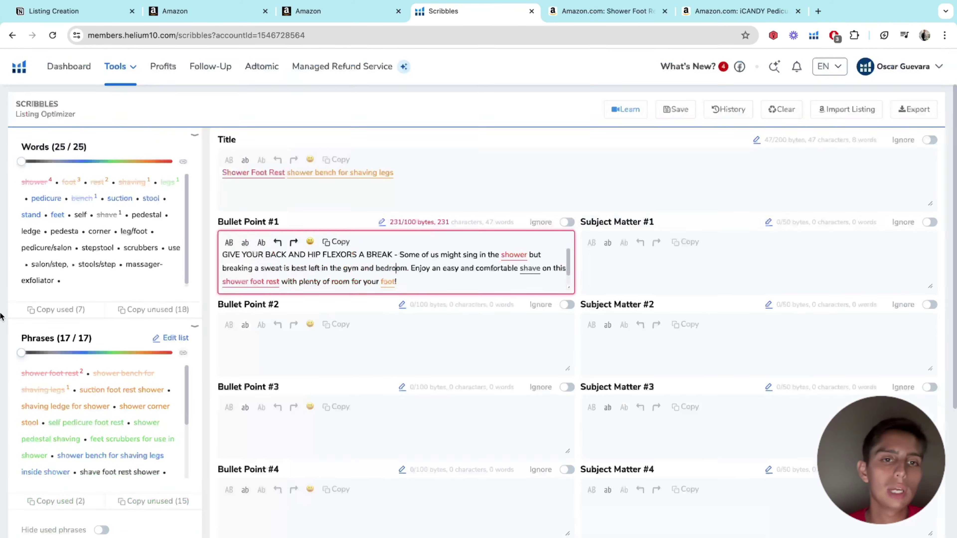
click(425, 281)
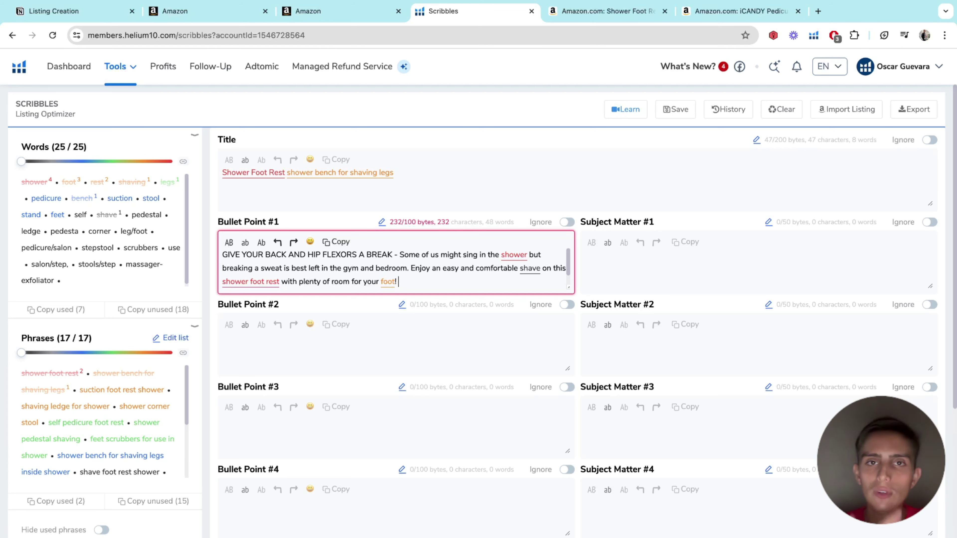
Compare the iCANDY pedicure foot rest title with the Voios title on Amazon, highlighting the iCANDY title's closing words, and return to Scribbles
click(718, 16)
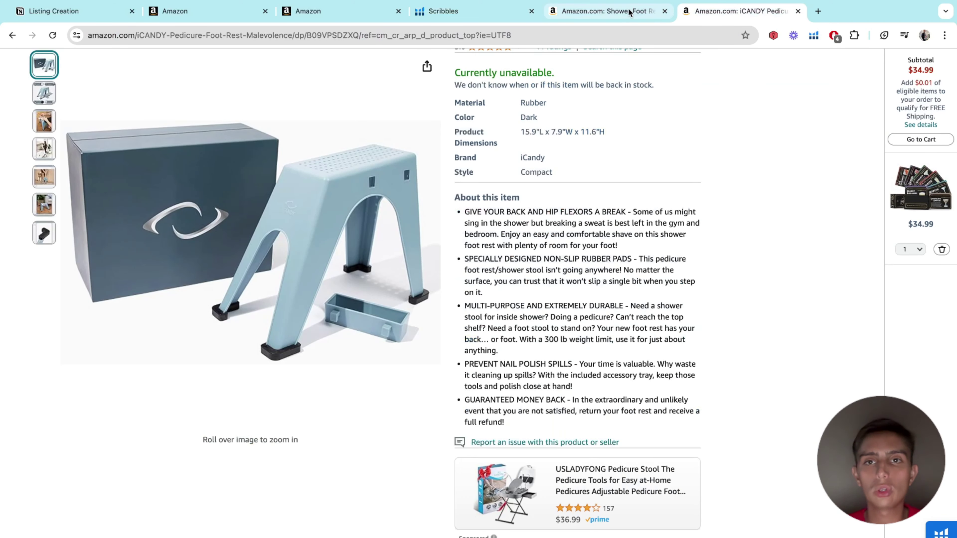
click(629, 12)
click(718, 11)
scroll(550, 245, up, 10)
scroll(550, 245, down, 4)
drag(670, 235, 467, 229)
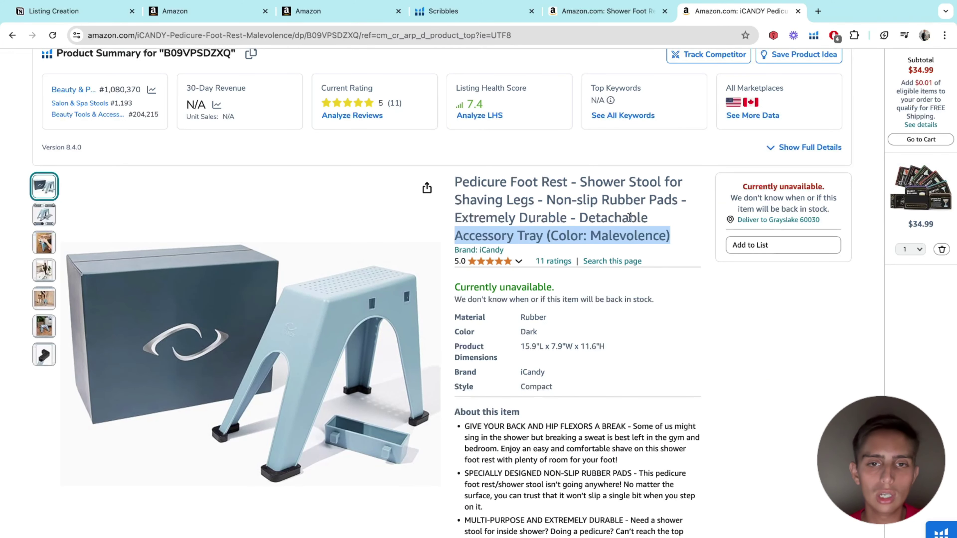
click(630, 218)
drag(687, 237, 456, 219)
click(456, 219)
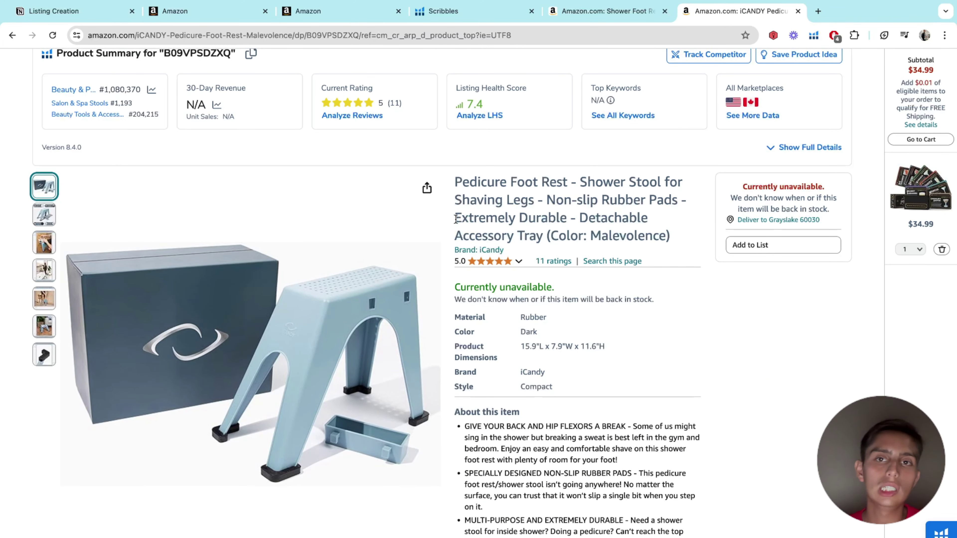
click(605, 24)
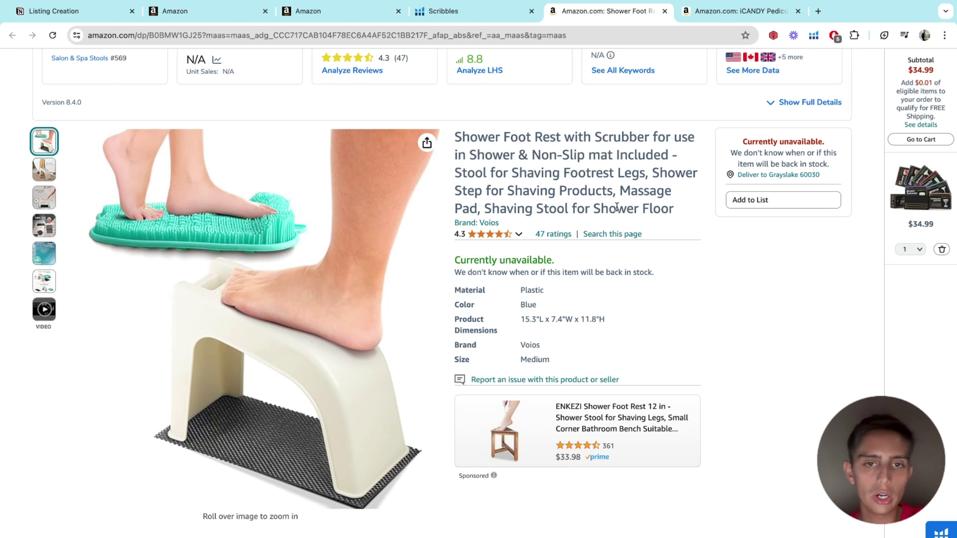
click(523, 23)
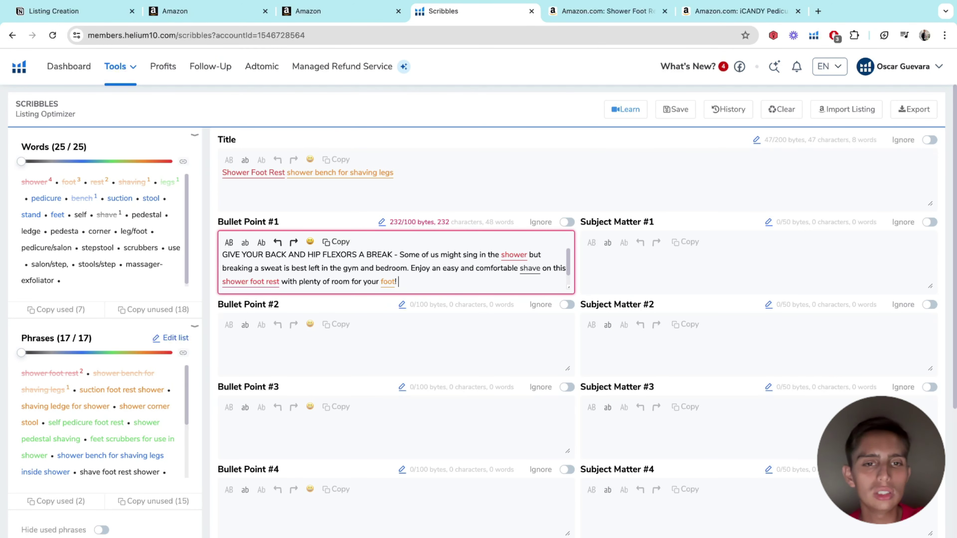
Highlight the entire Bullet Point #1 text in Scribbles to point out its wording
key(super+a)
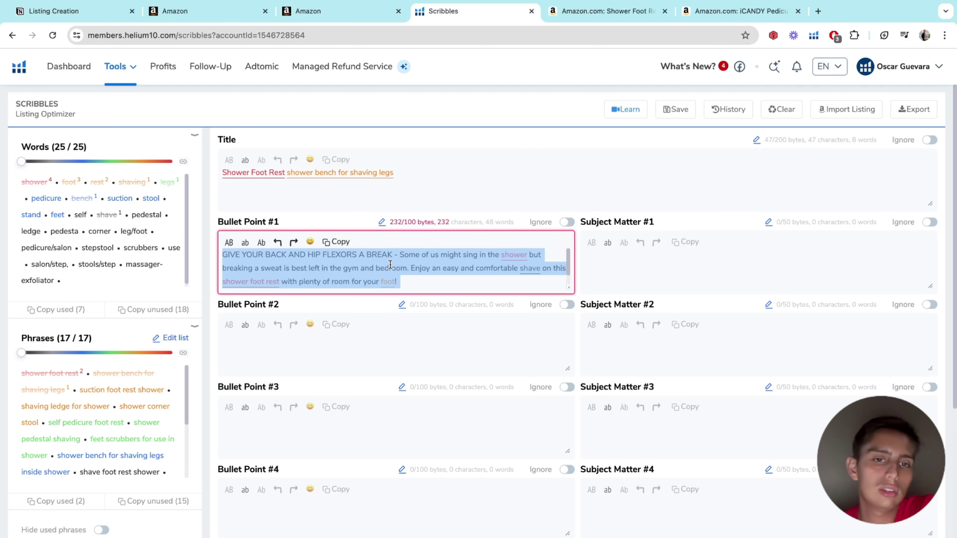
triple_click(390, 265)
click(442, 284)
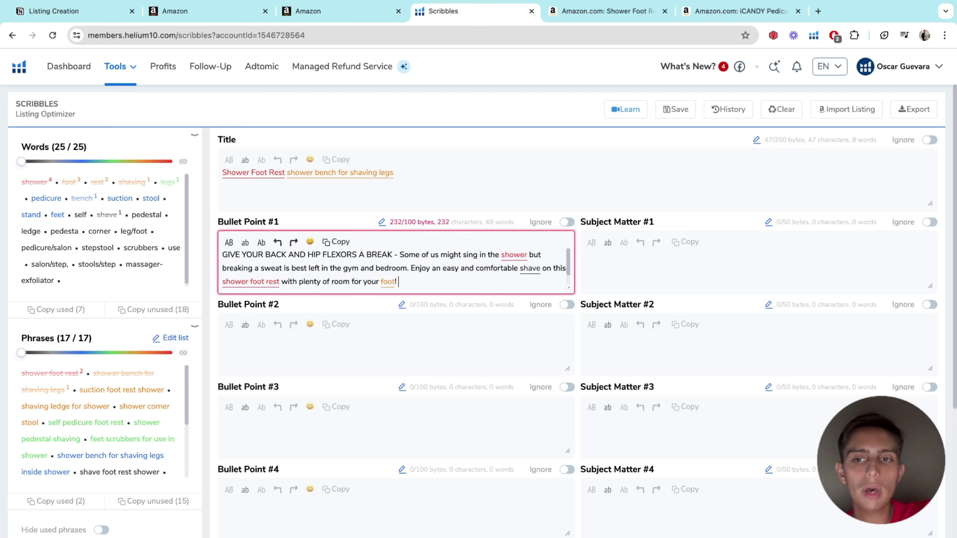
triple_click(396, 269)
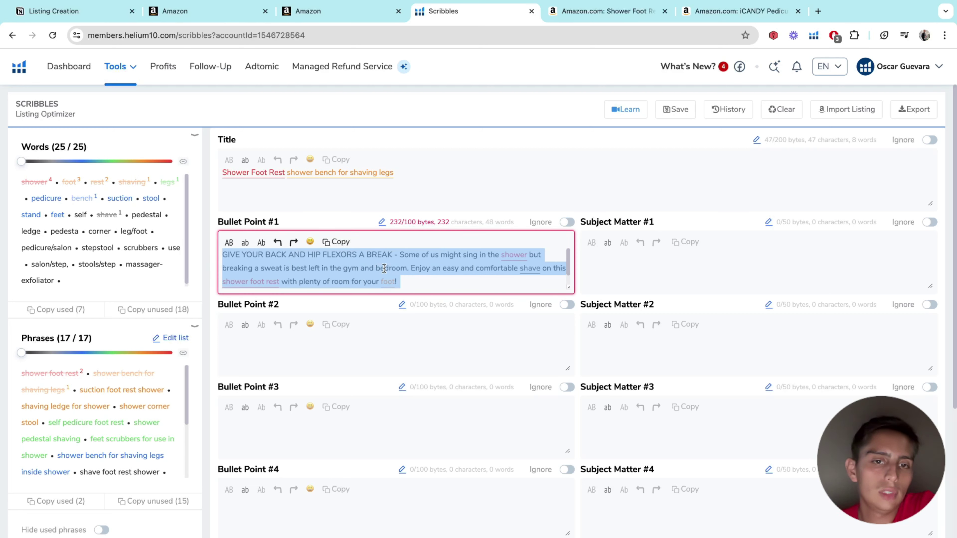
triple_click(394, 268)
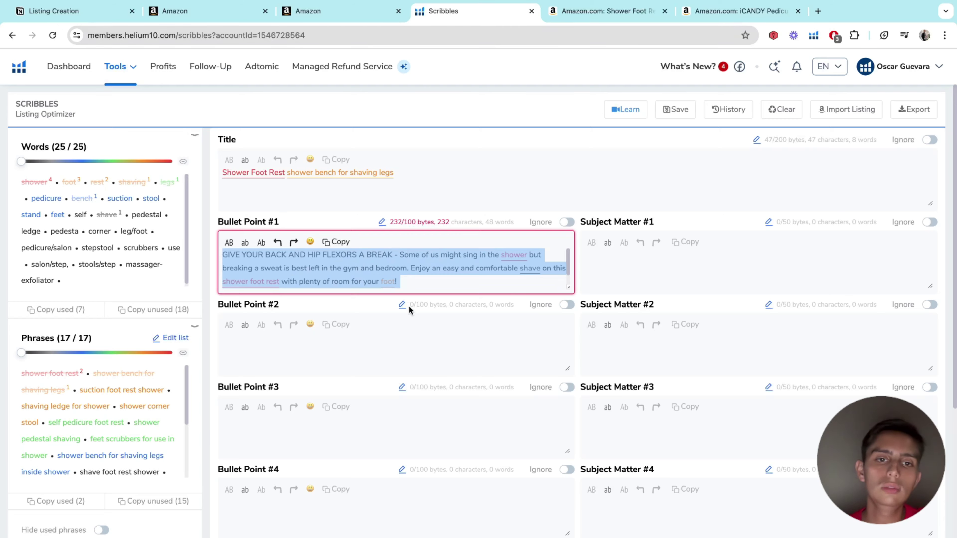
Recheck the Voios shower foot rest product page on Amazon and return to the Scribbles bullet points
key(ctrl+Tab)
scroll(507, 188, down, 1)
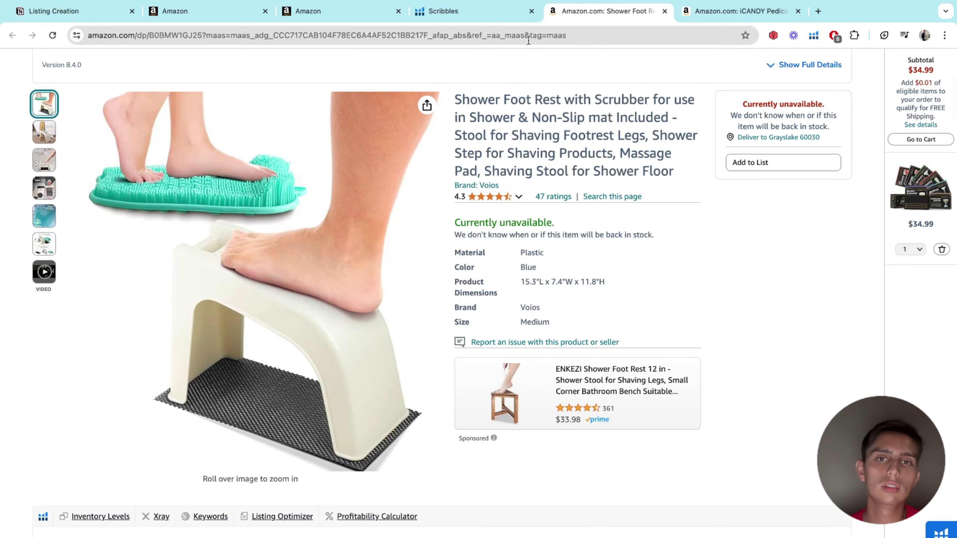
key(ctrl+shift+Tab)
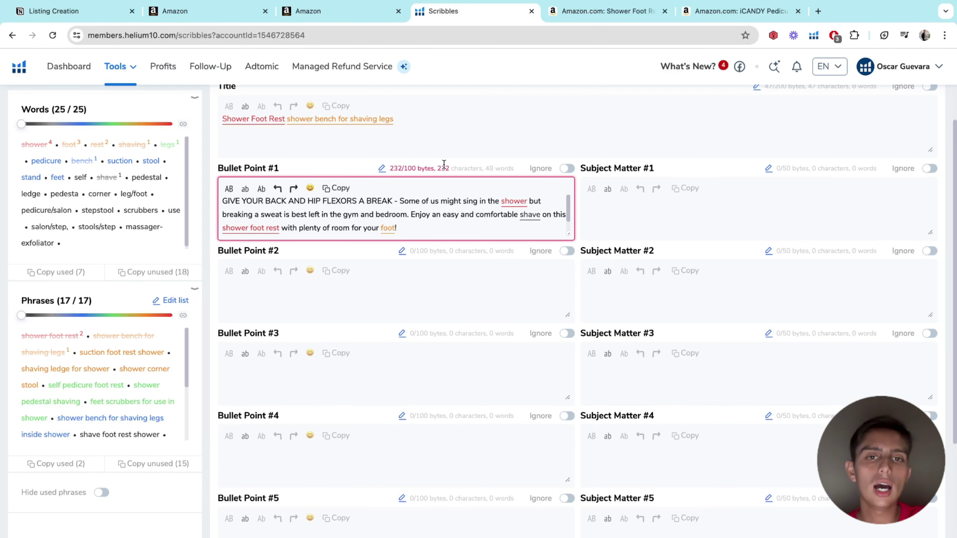